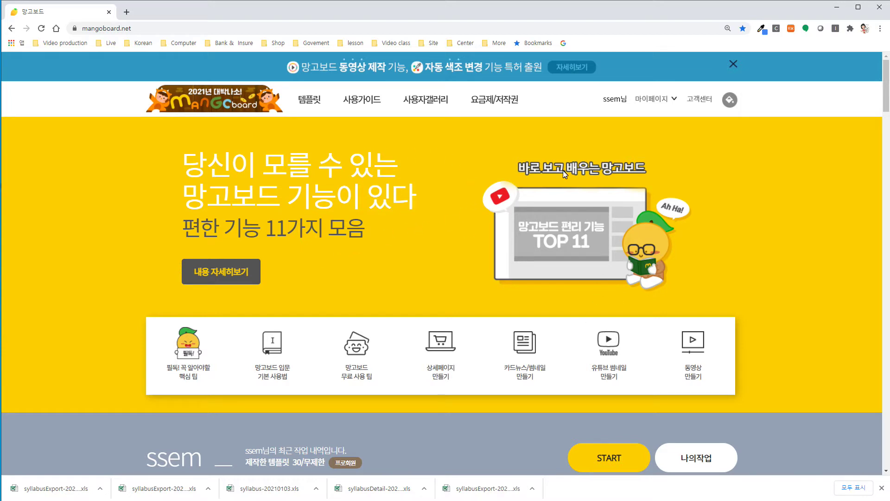
Open the pricing and copyright page and review the features and prices of the free, student, general and pro plans.
click(493, 101)
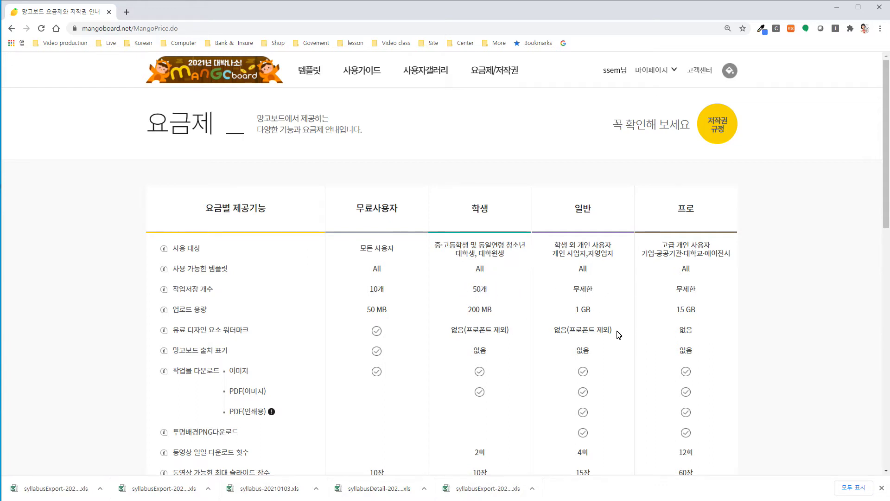
scroll(597, 348, down, 3)
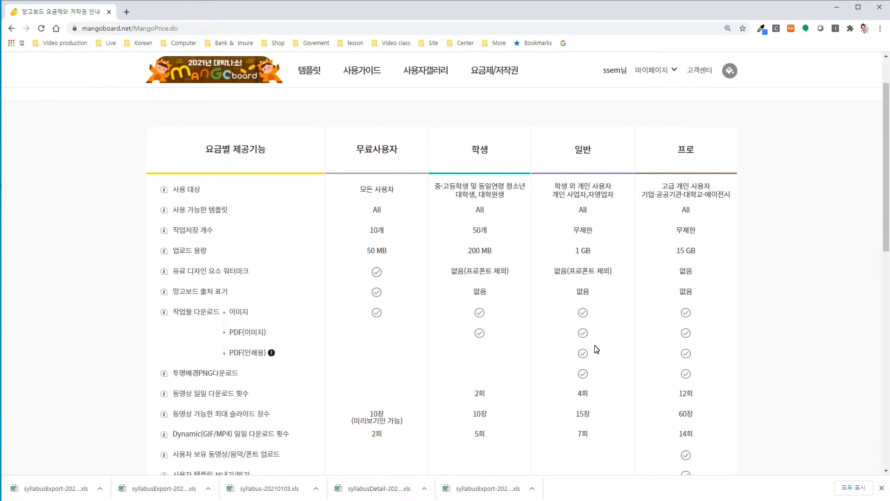
scroll(597, 348, down, 1)
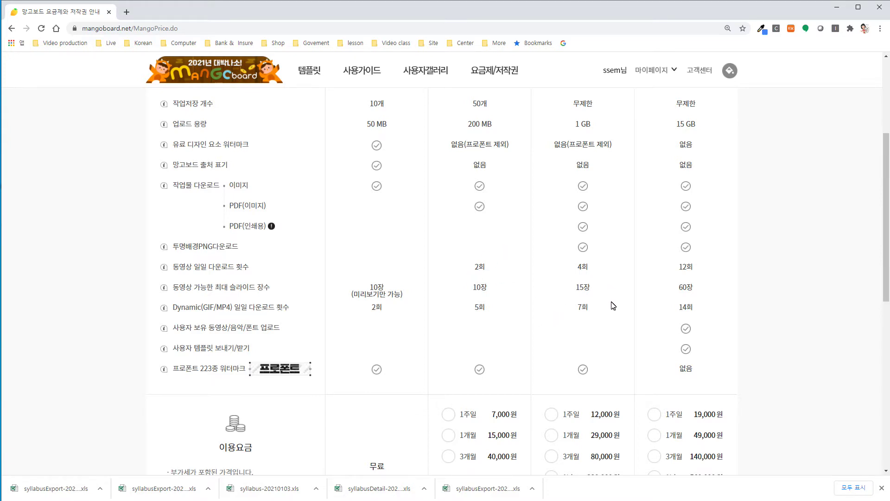
scroll(613, 305, down, 2)
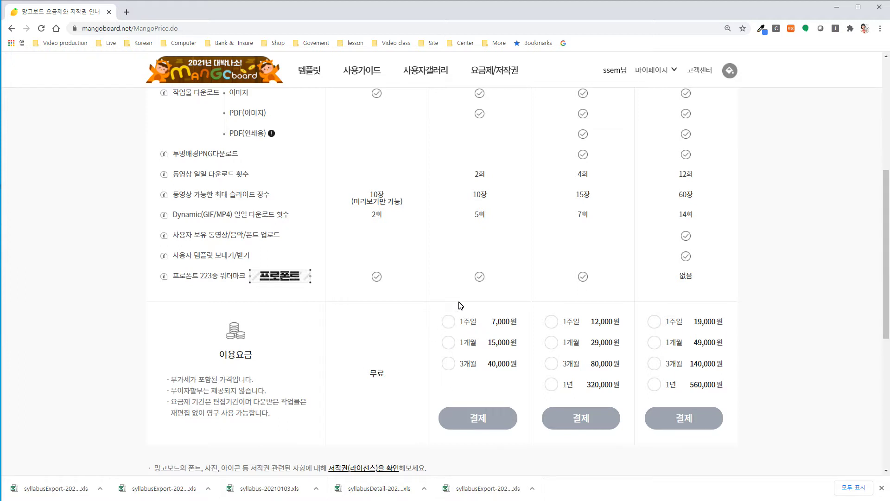
scroll(475, 331, down, 2)
scroll(478, 331, down, 3)
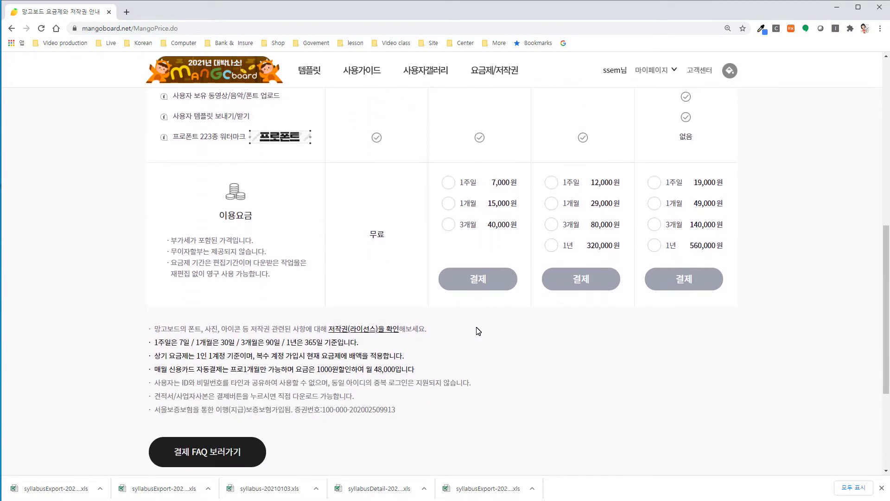
scroll(489, 335, up, 10)
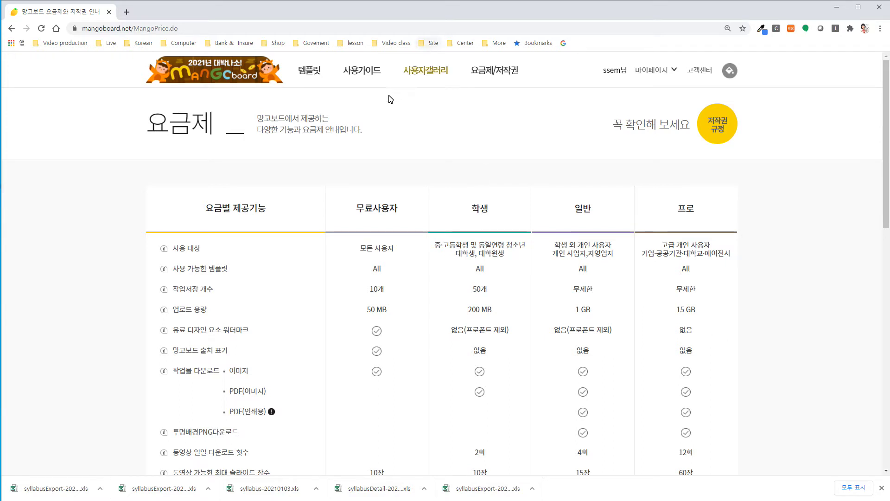
View the template gallery page and return to the site's home page.
click(313, 75)
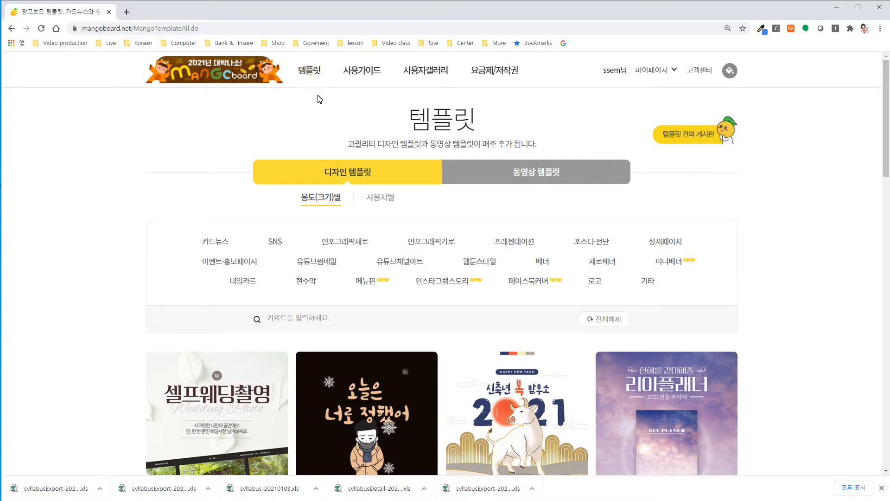
click(214, 70)
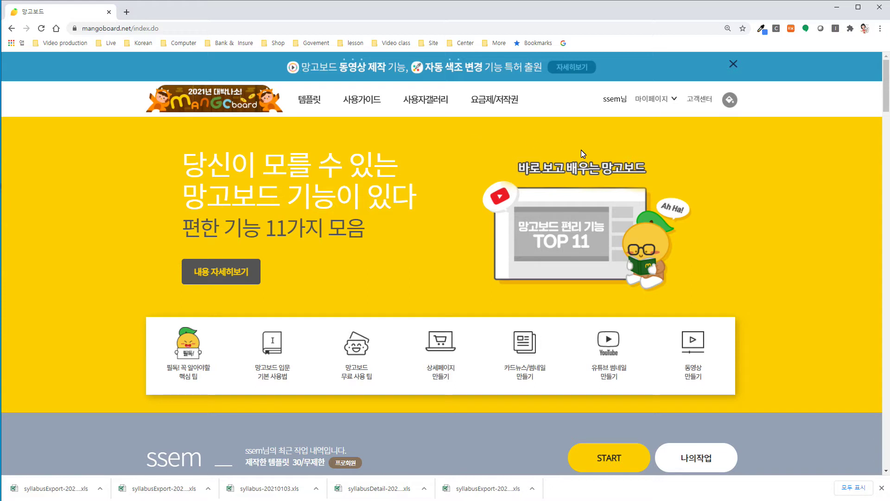
Start a new blank design from the home page and dismiss the update news notice.
click(613, 460)
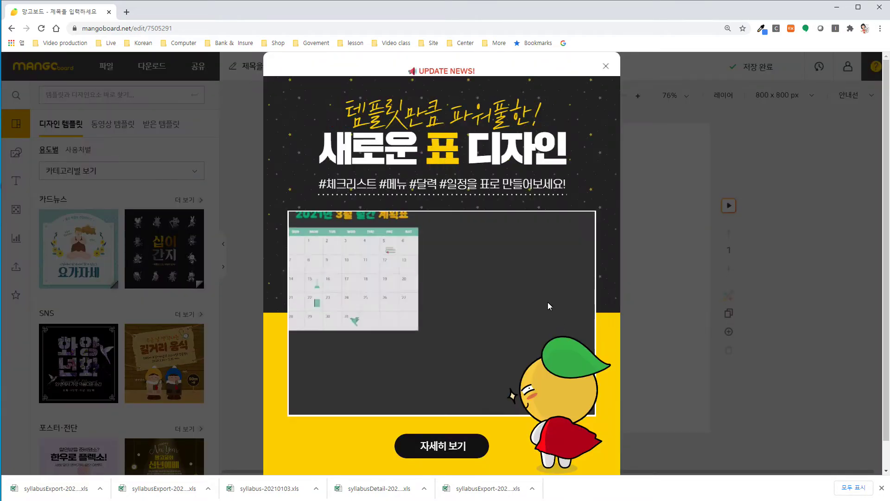
click(609, 70)
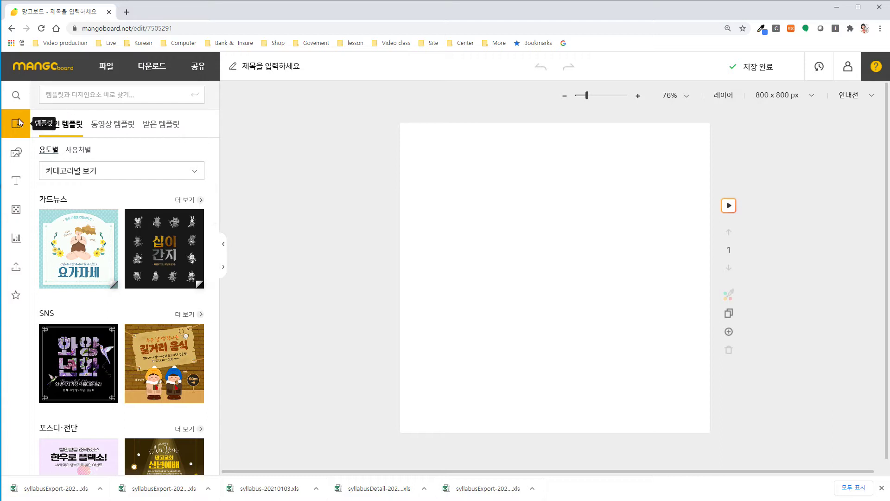
Add the frosty blue branch photo to the canvas and set it as the slide background.
click(17, 154)
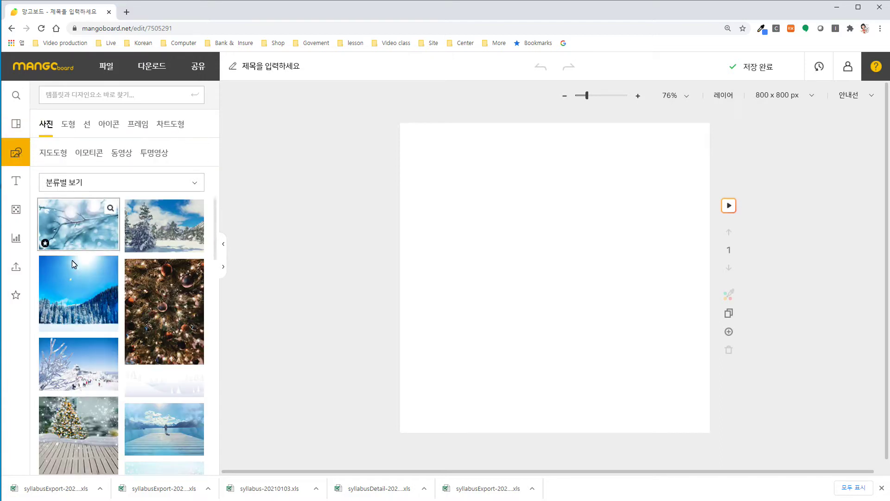
click(79, 210)
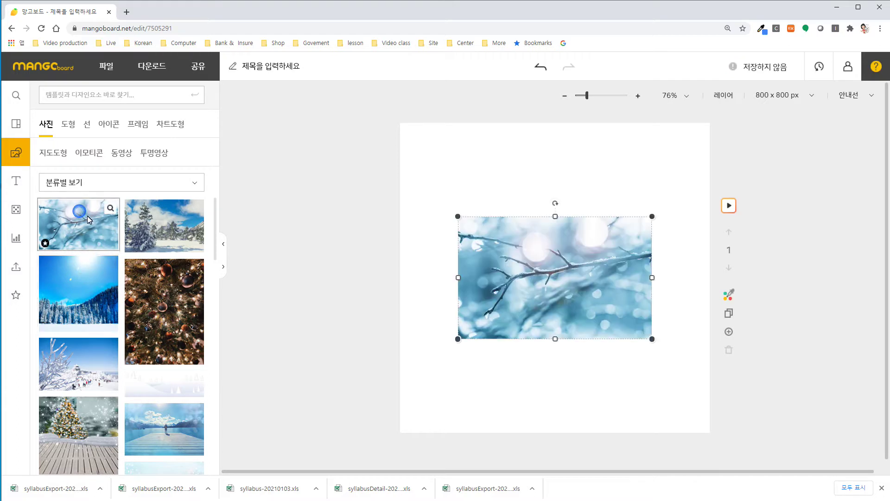
click(516, 271)
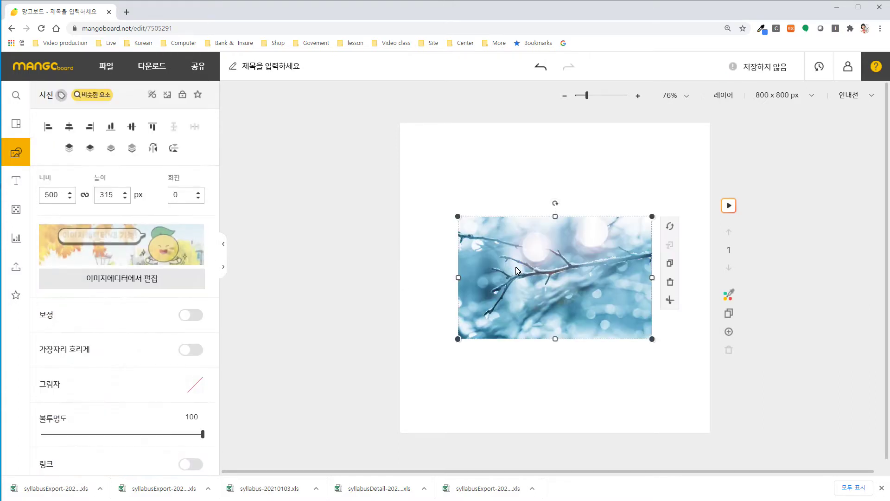
scroll(101, 338, down, 1)
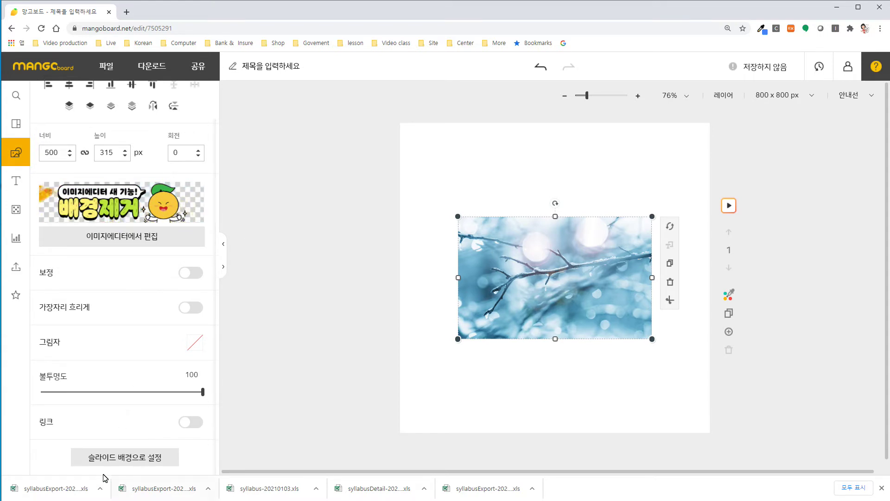
click(124, 458)
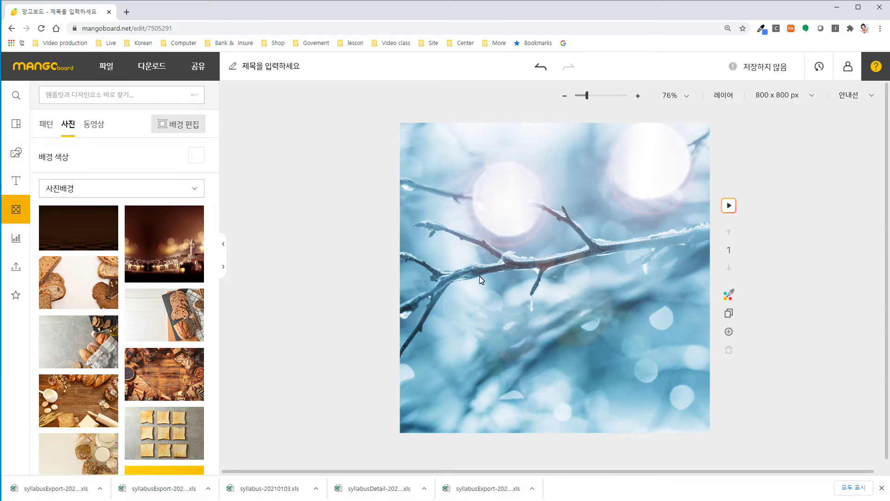
Add a title text in the upper part of the slide and change its wording to "2021년".
click(17, 181)
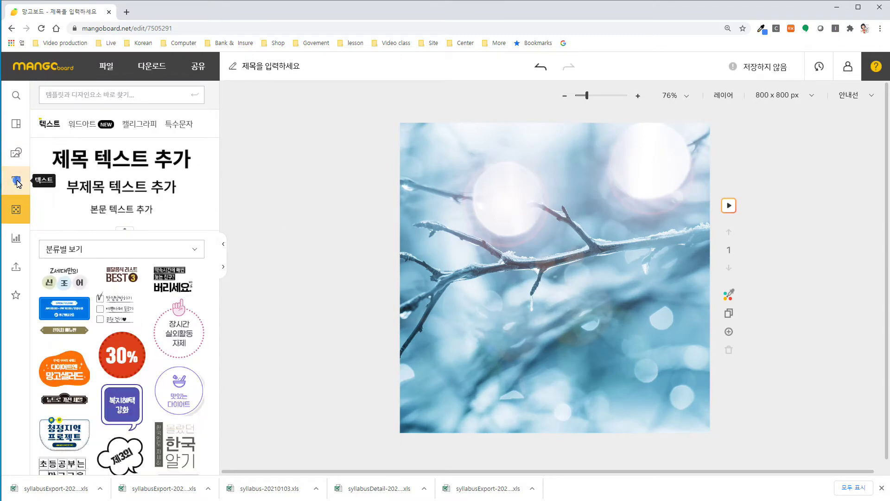
click(122, 159)
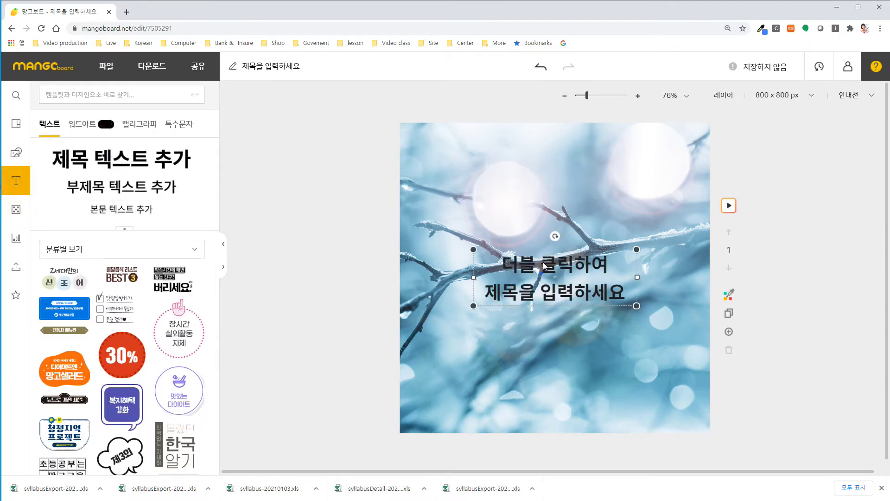
drag(545, 266, 555, 180)
double_click(554, 186)
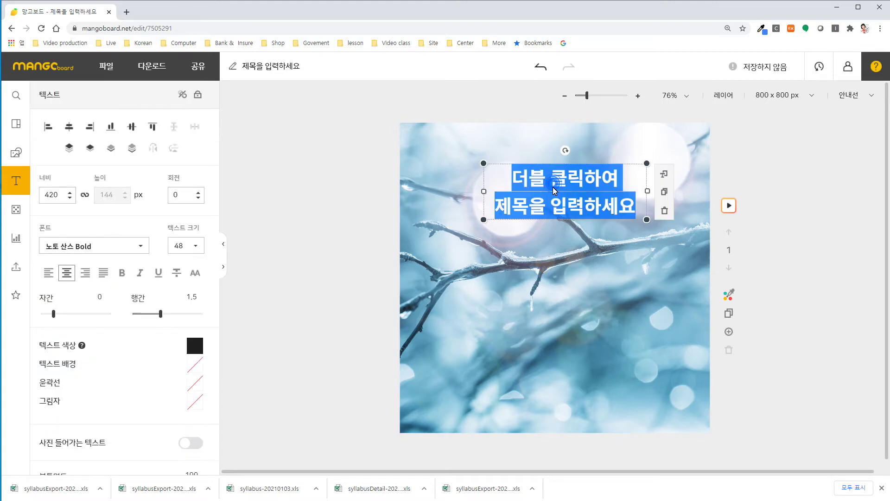
text(20)
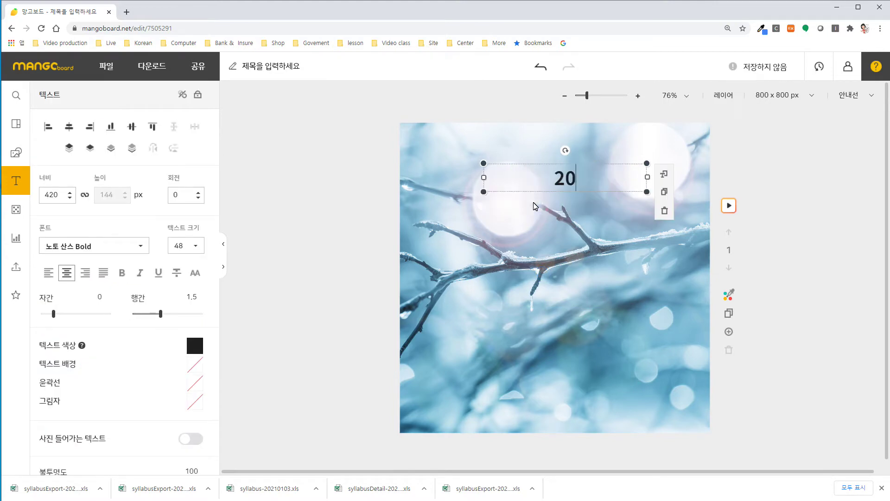
text(21녀ㄴ)
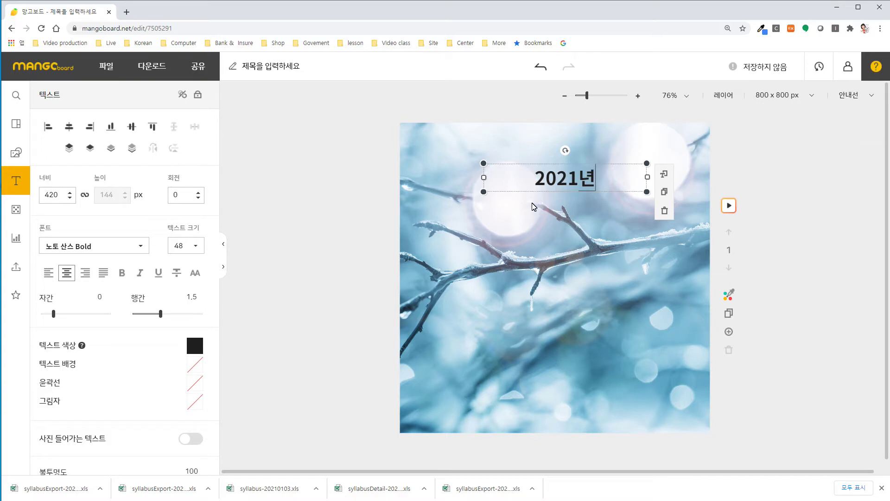
click(538, 241)
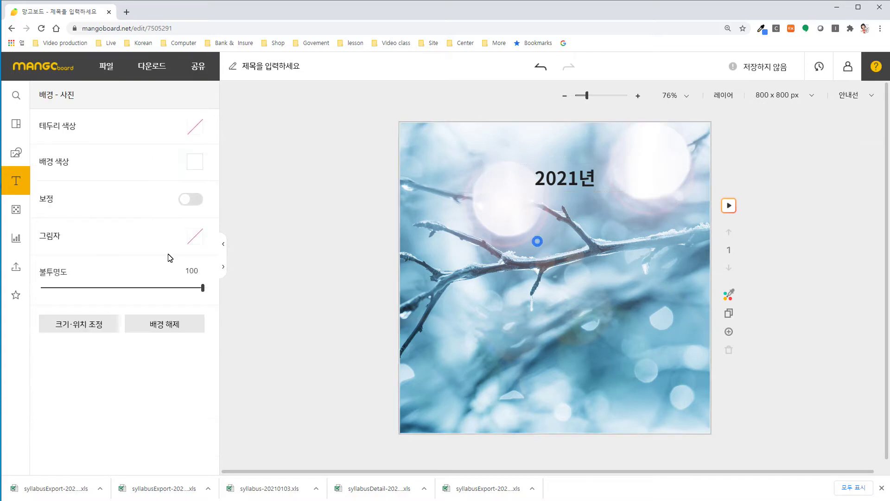
Search the design elements for "소", add the brown standing cow illustration and enlarge it below the title.
click(15, 152)
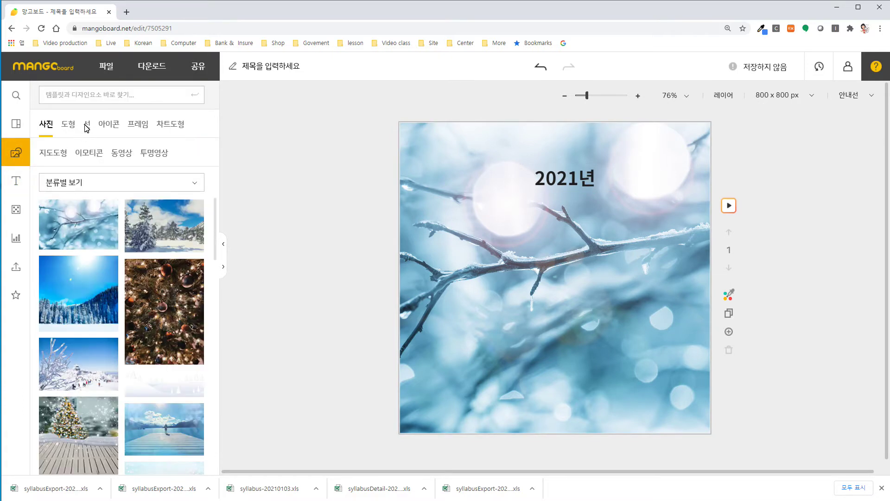
click(86, 94)
text(ㅅㅗ)
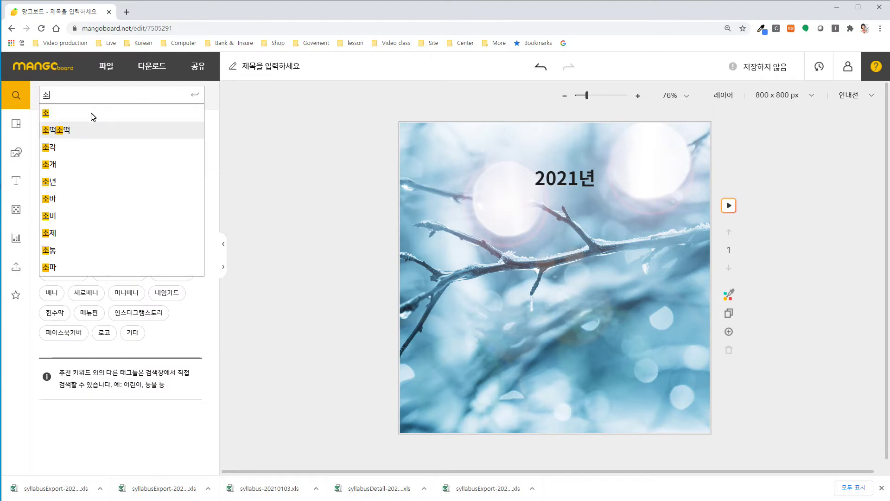
click(92, 116)
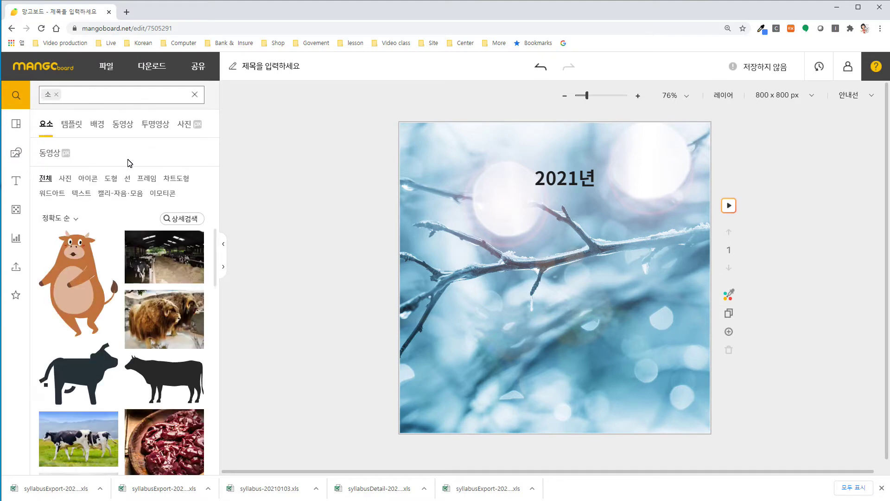
click(88, 256)
drag(599, 336, 629, 400)
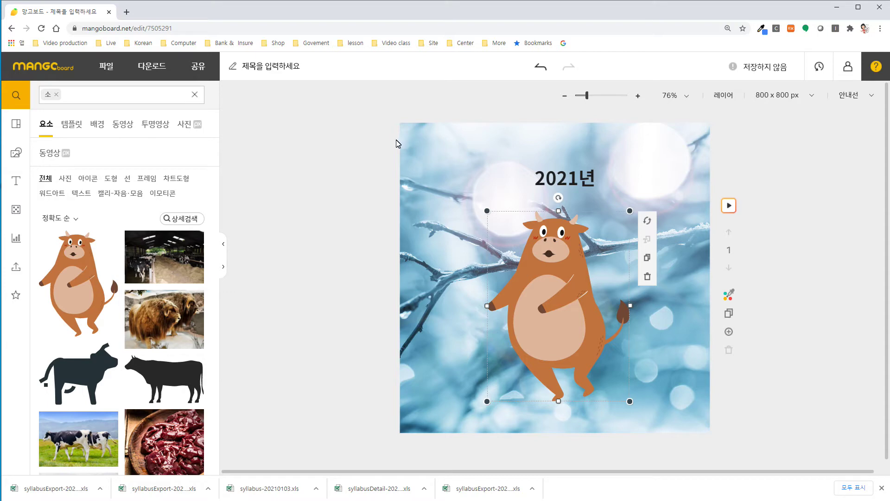
Undo all edits, including the cow, title, background and photo, back to the blank canvas.
click(541, 69)
click(542, 69)
click(542, 70)
click(541, 70)
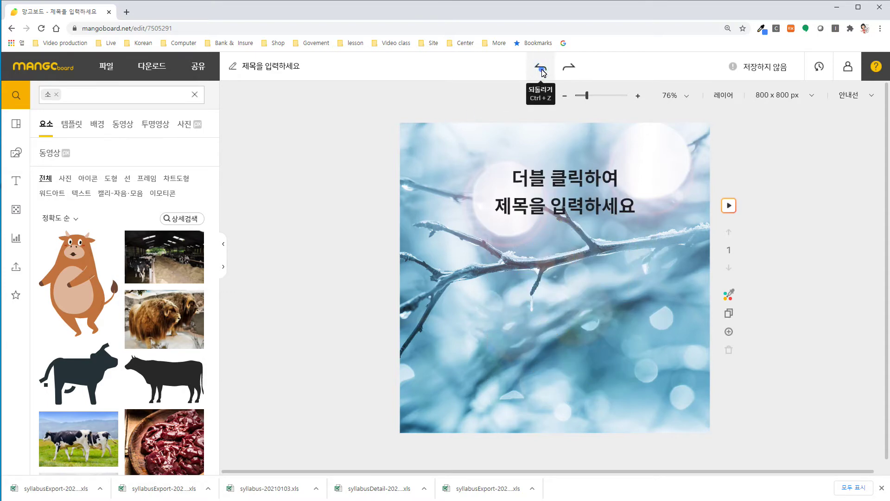
click(541, 70)
click(542, 70)
click(542, 69)
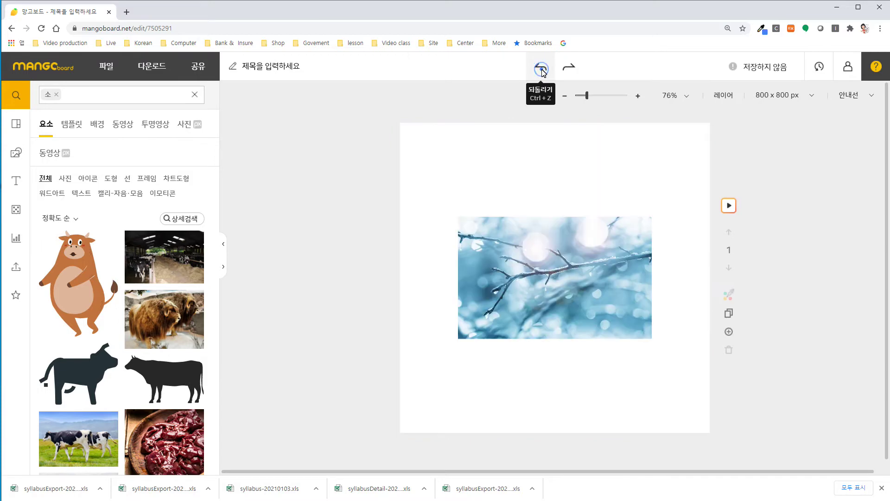
click(542, 69)
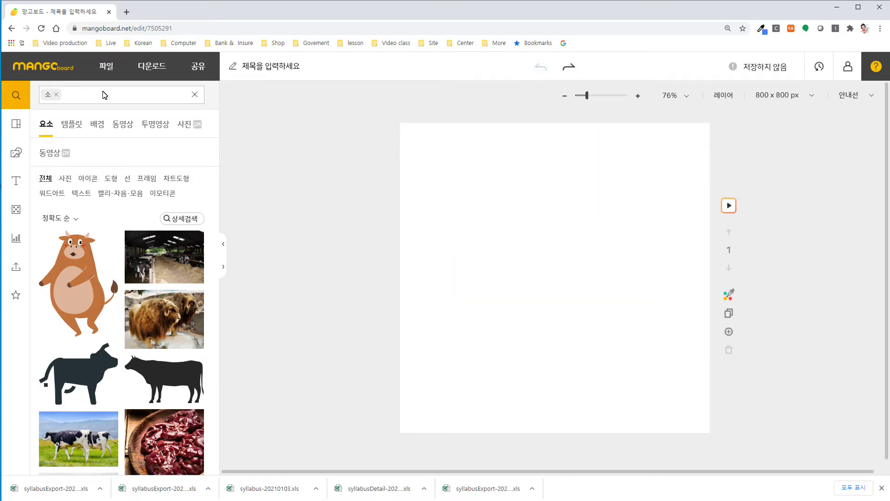
Show the design templates that match the keyword "소".
click(71, 126)
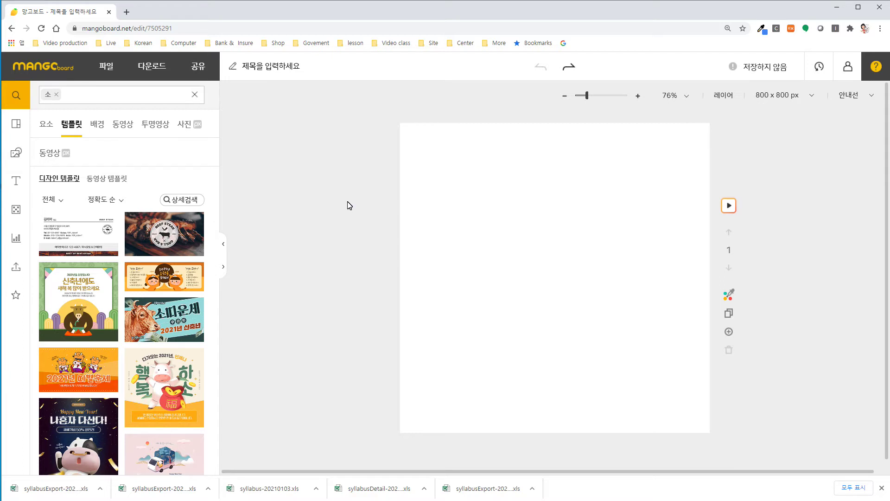
Return to the home page, start another new blank design and dismiss the update news notice.
click(42, 75)
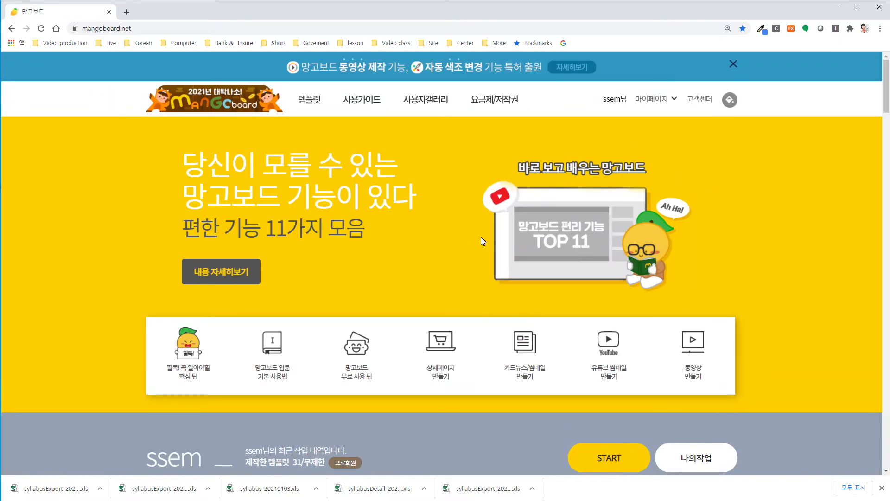
click(610, 459)
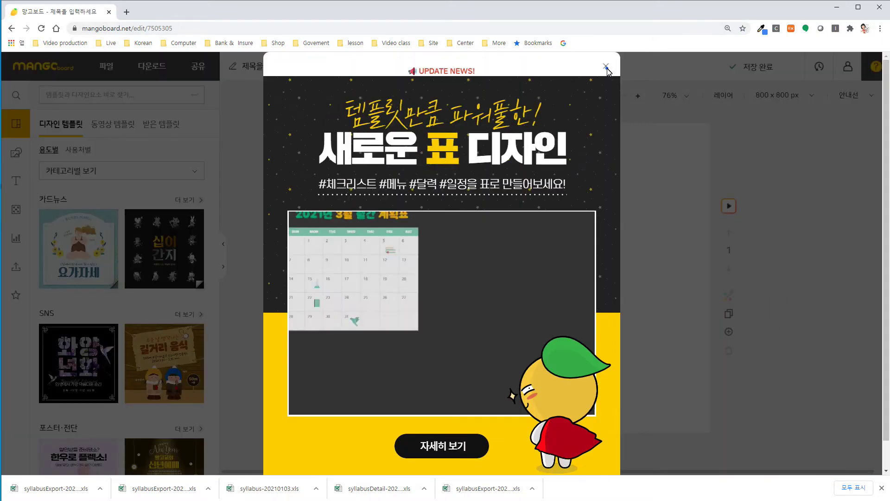
click(607, 67)
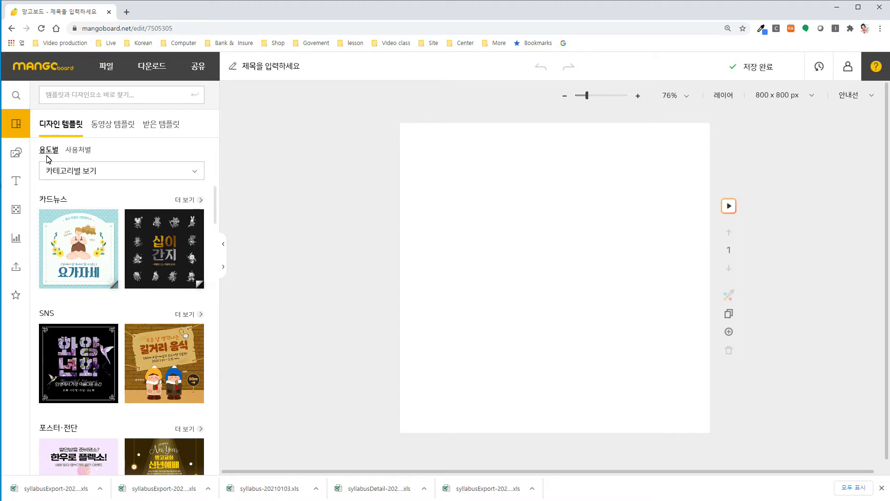
Browse the 16:9 wide video templates and play the preview of the "APP동영상" template.
click(105, 125)
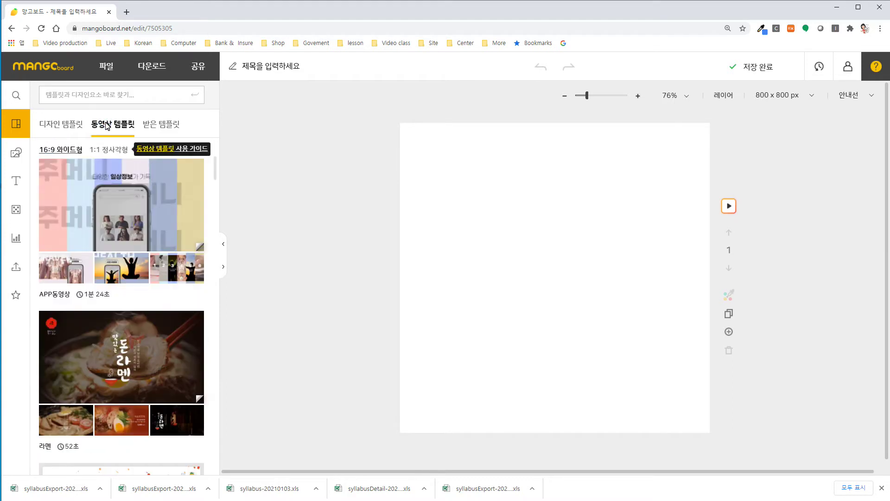
click(195, 181)
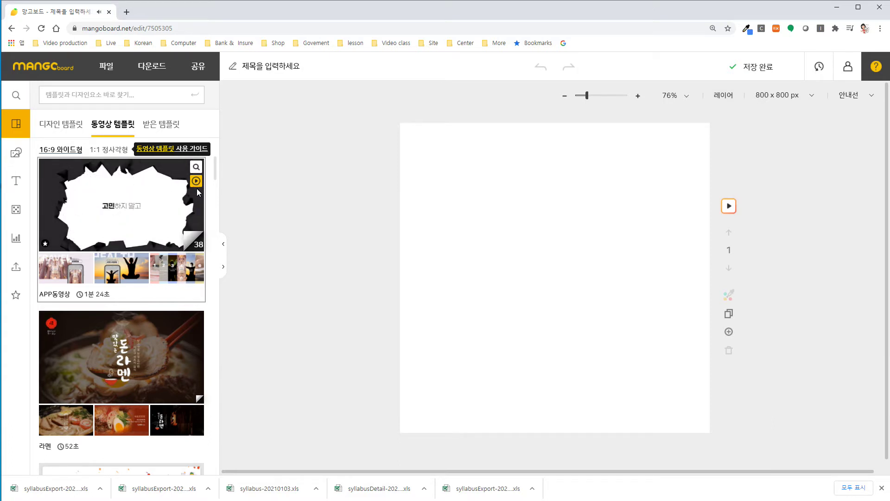
mouse_move(194, 334)
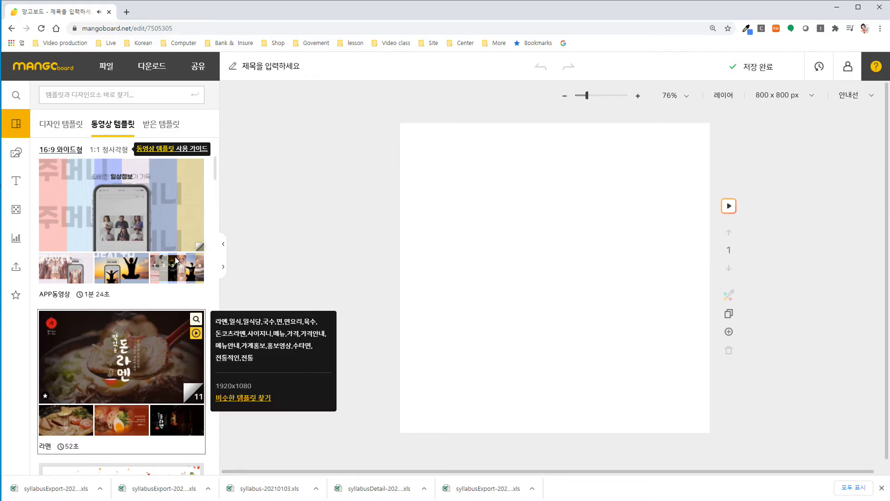
Examine the design template categories, first by purpose (용도별) and by type of user (사용처별).
mouse_move(178, 208)
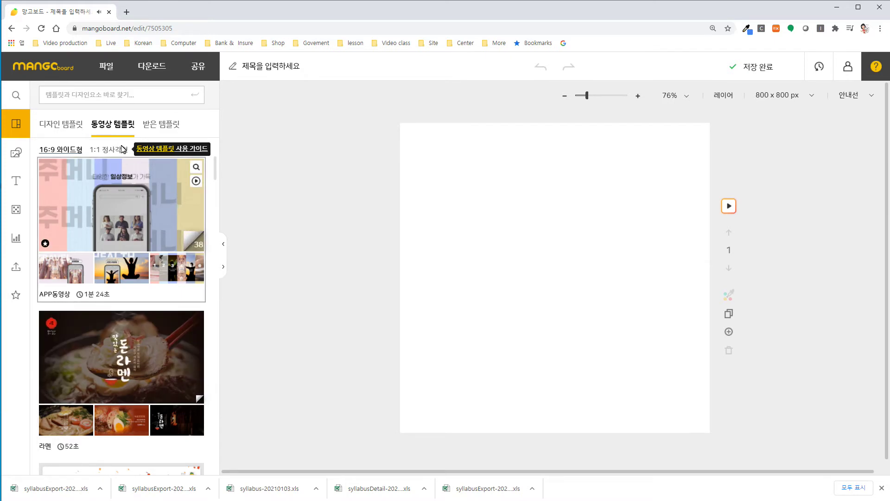
click(52, 130)
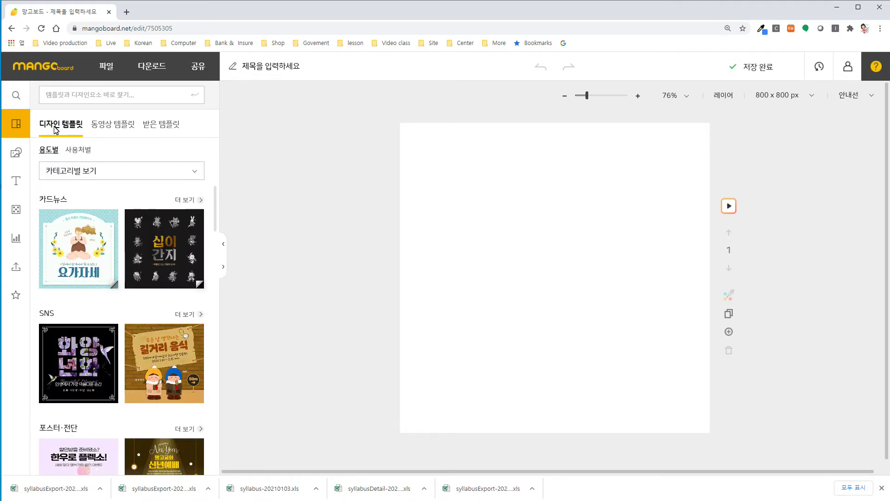
click(80, 174)
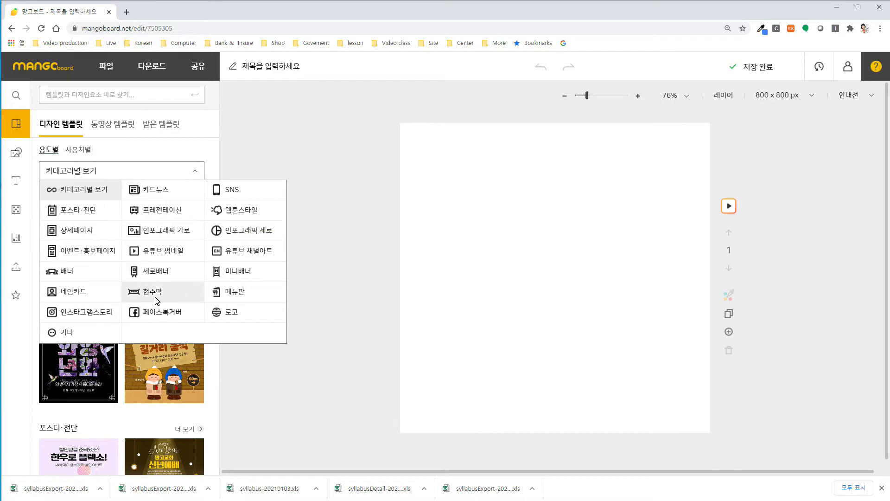
click(77, 150)
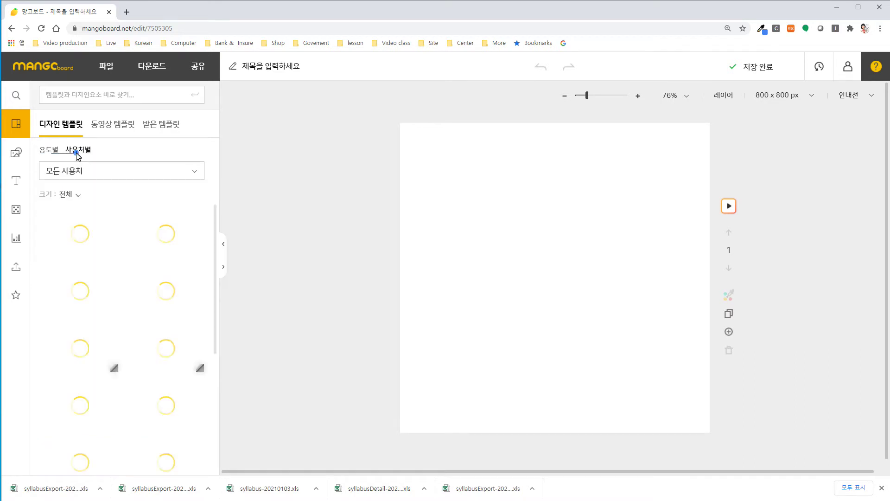
click(192, 179)
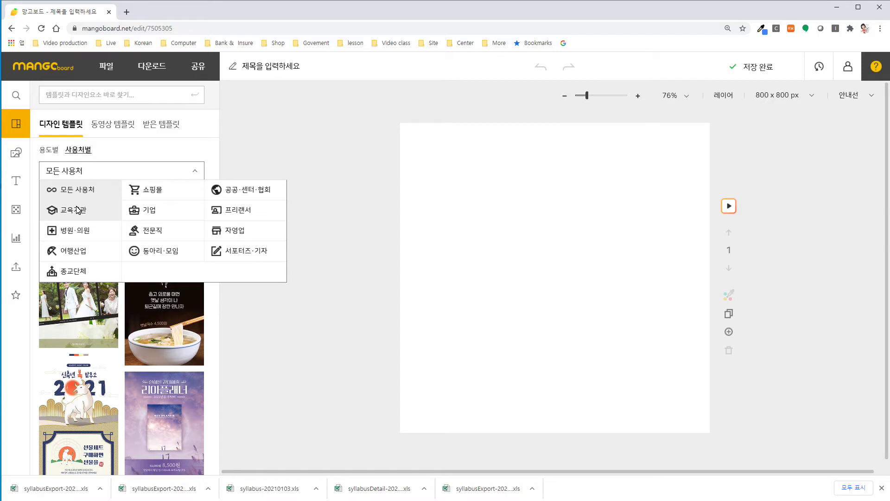
Filter the templates to the travel industry (여행산업) and apply the "#사진첩 여행" photo album template.
click(74, 254)
mouse_move(98, 289)
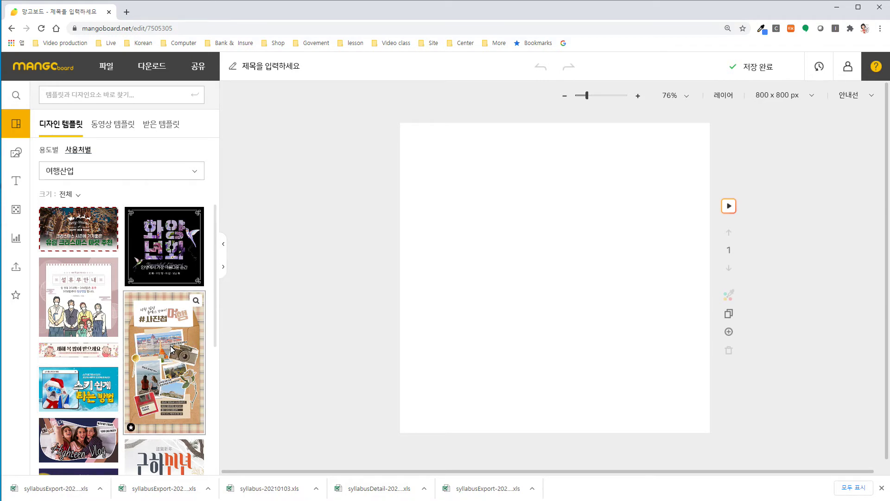
click(172, 349)
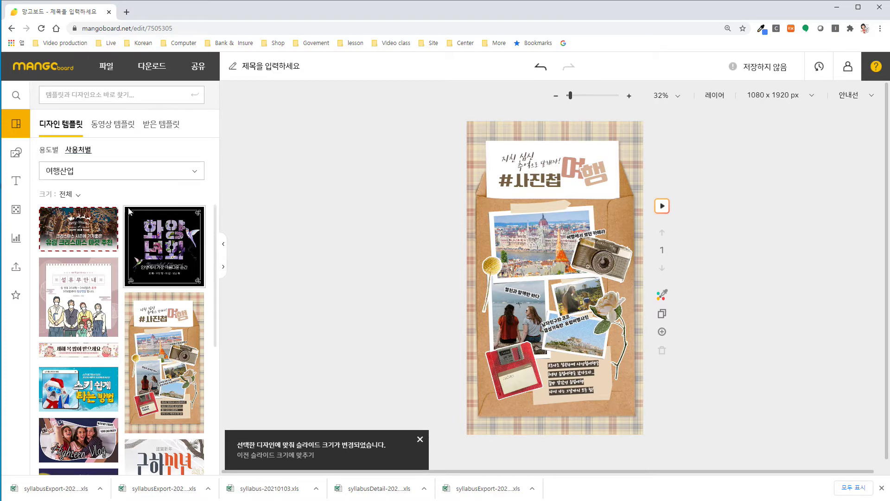
Replace the design with the "요가자세" card news cover and add a second slide using the "요가란 무엇일까?" page.
click(52, 151)
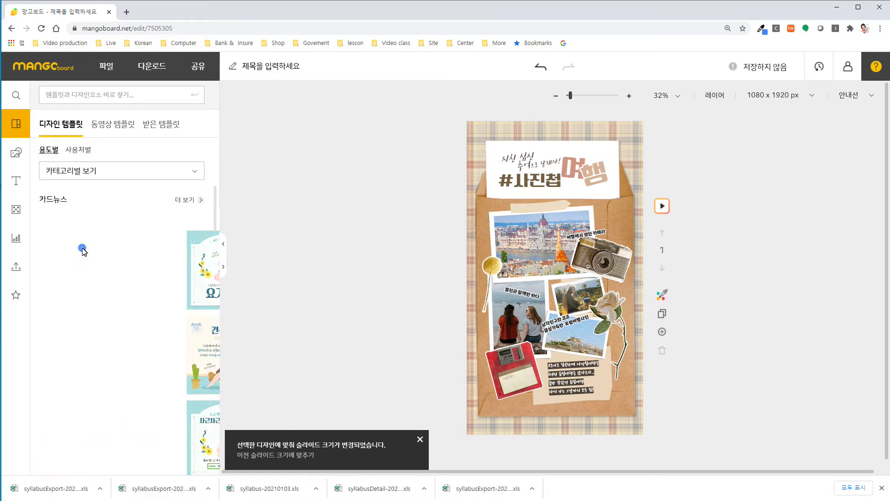
click(82, 273)
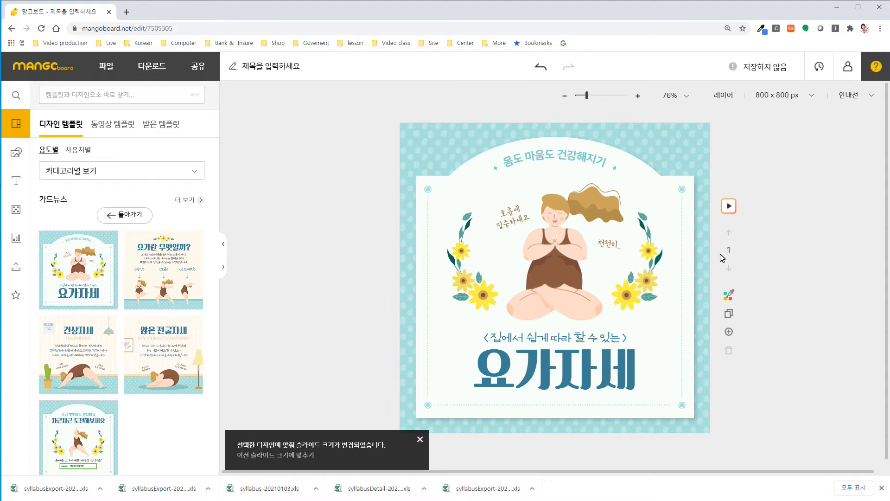
click(729, 332)
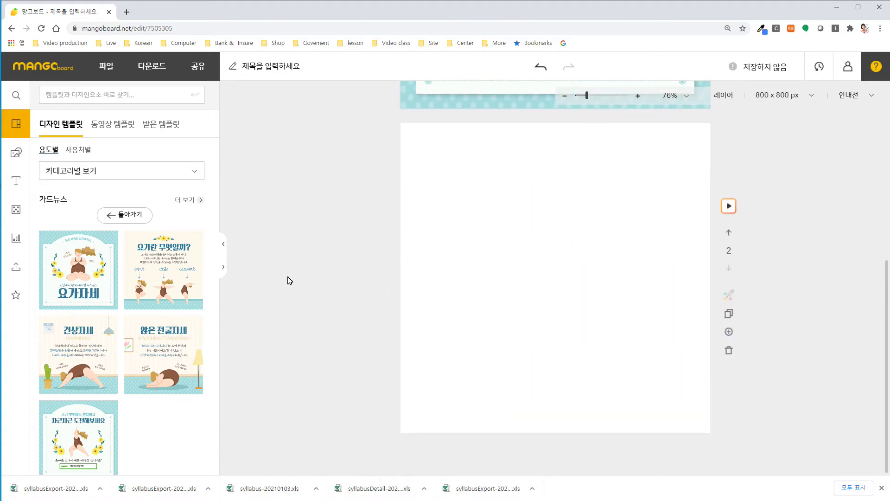
click(182, 263)
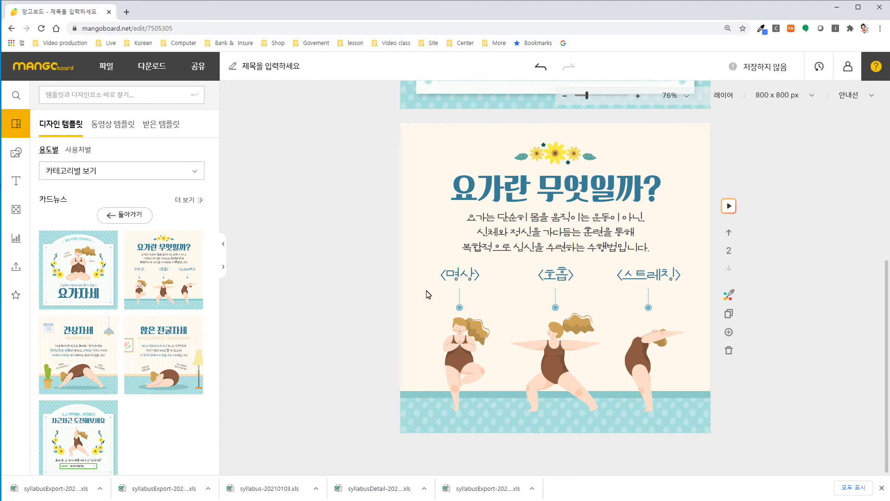
Add a third slide and fill it with the rat and ox page of the "십이간지" card news set.
click(729, 333)
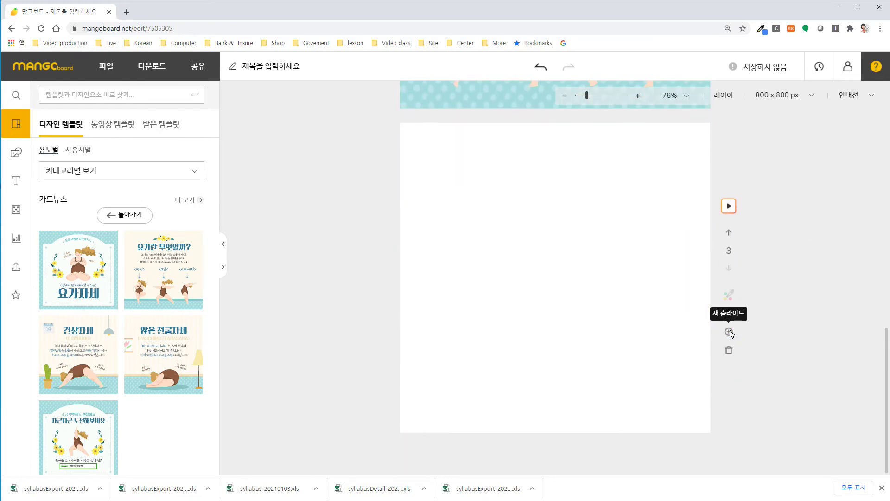
click(126, 215)
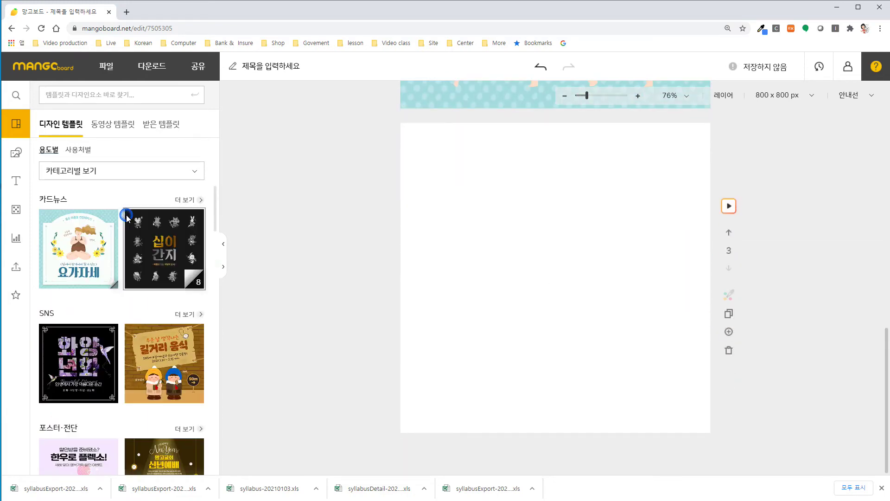
click(165, 243)
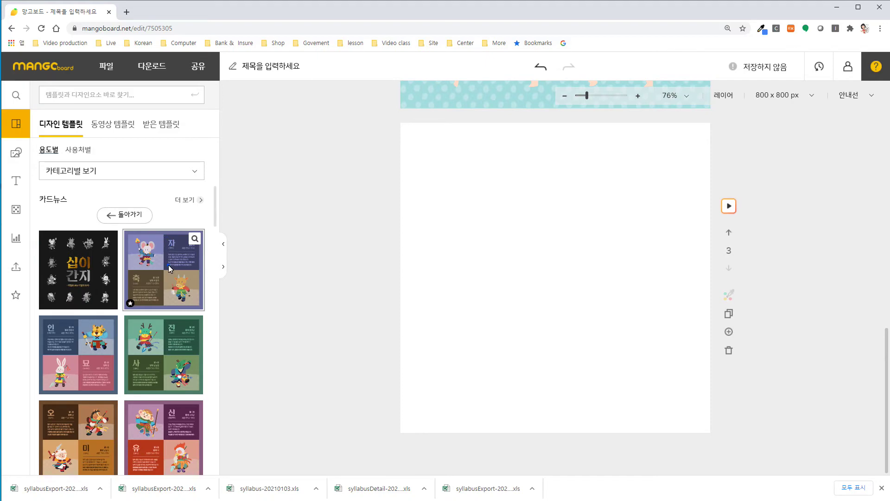
click(168, 265)
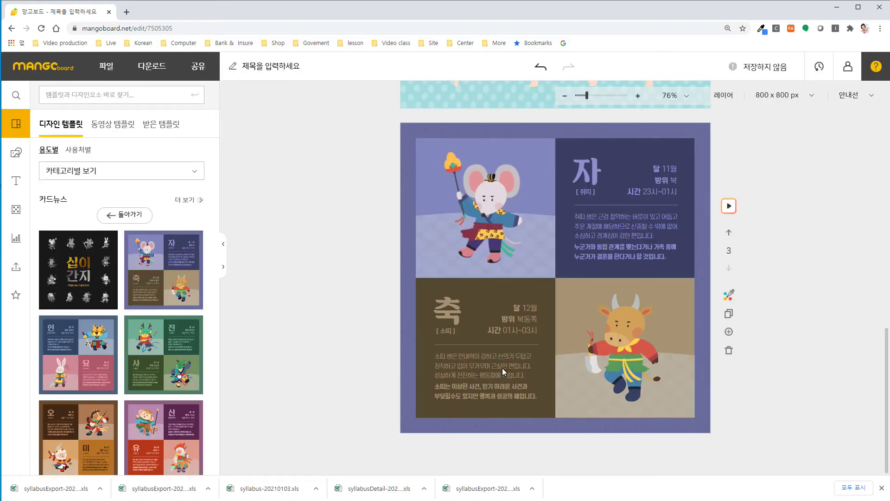
Inspect the first slide's separate elements, including the flower icon and the white panel shape, then deselect everything.
scroll(651, 324, up, 14)
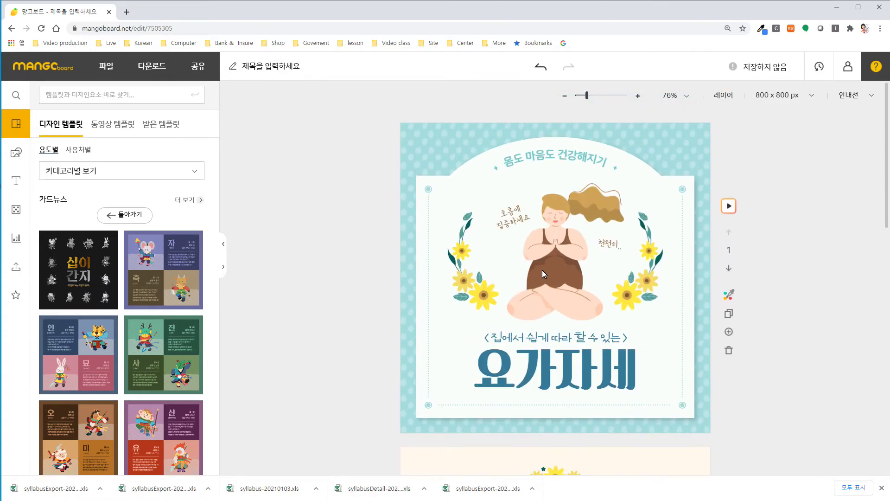
click(542, 270)
click(457, 281)
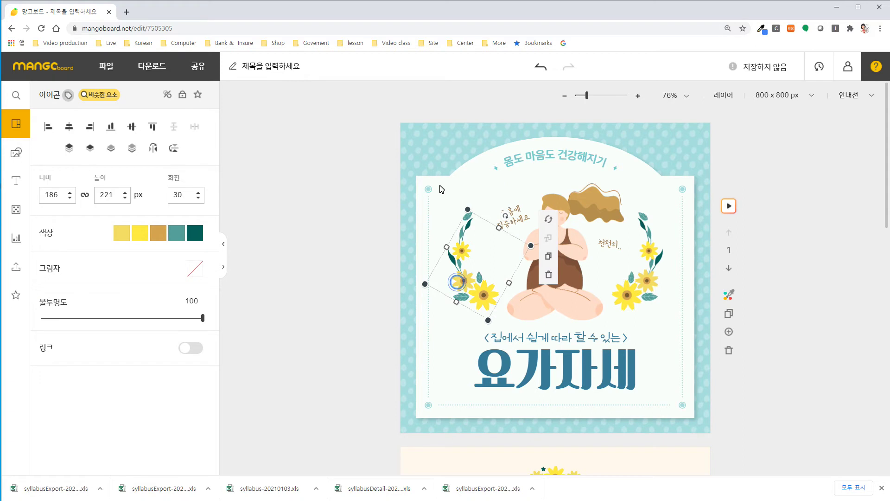
click(436, 160)
click(407, 211)
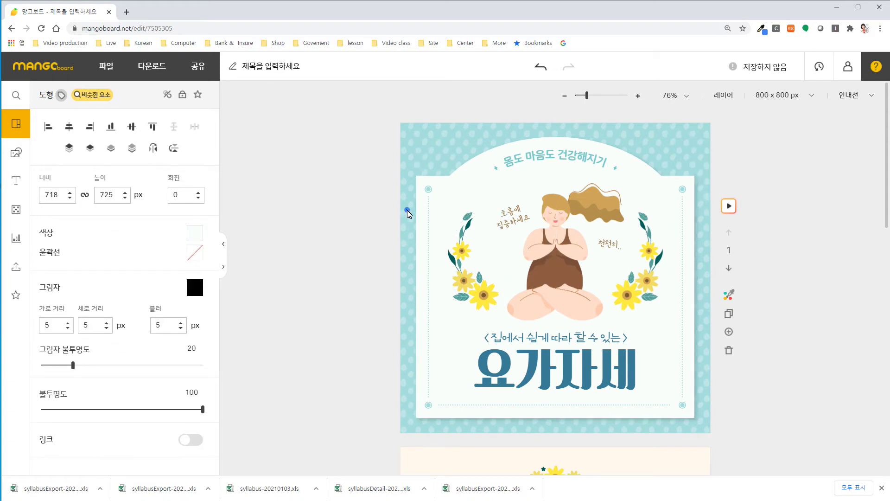
click(354, 189)
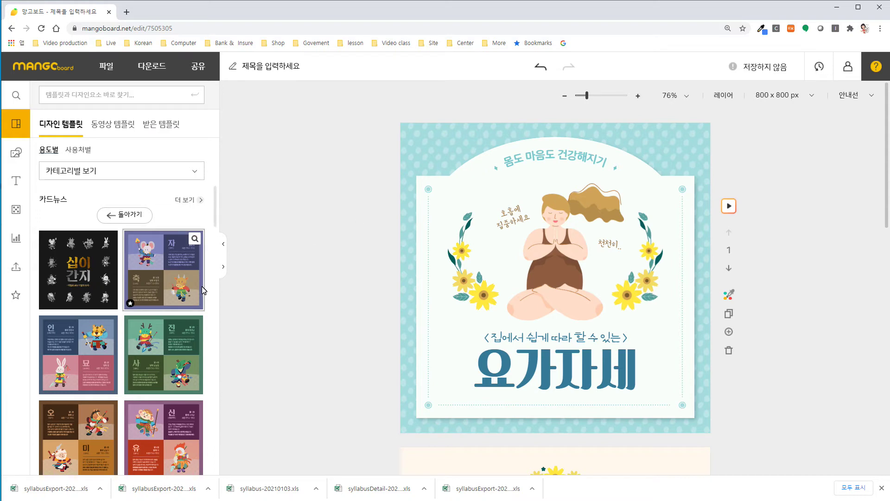
Replace the first slide's design with the "십이간지" cover page and check the slide below it.
click(82, 269)
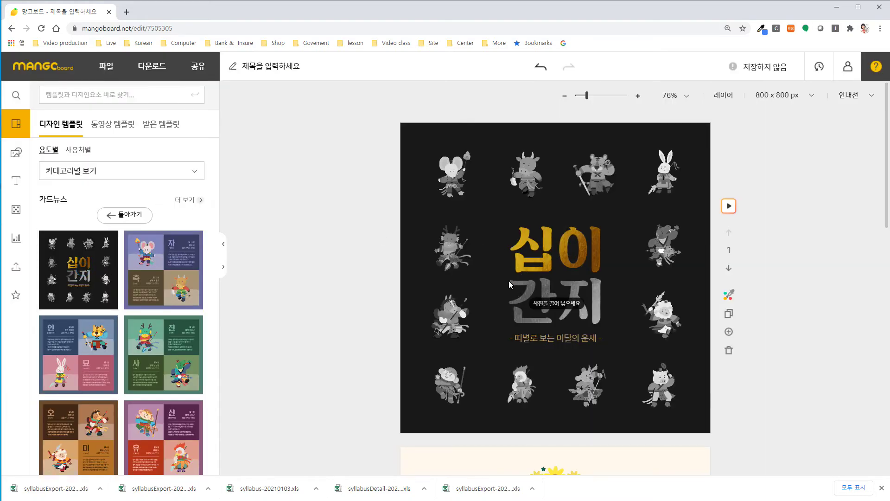
scroll(577, 299, down, 4)
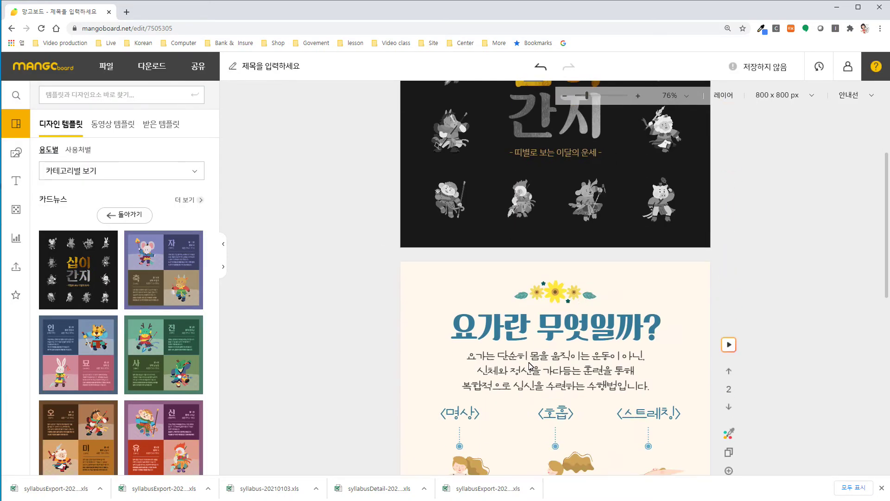
scroll(529, 365, up, 4)
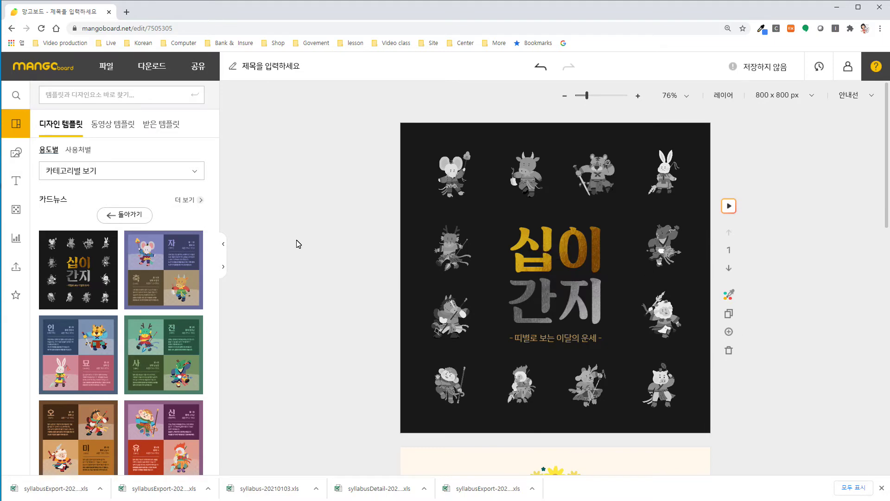
Apply the SNS template "길거리 음식" to the first slide and look through the slides.
click(119, 217)
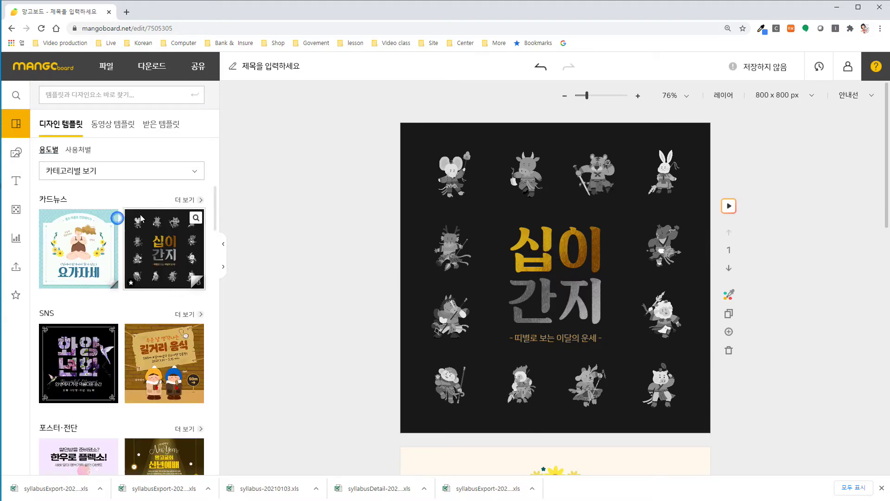
click(177, 351)
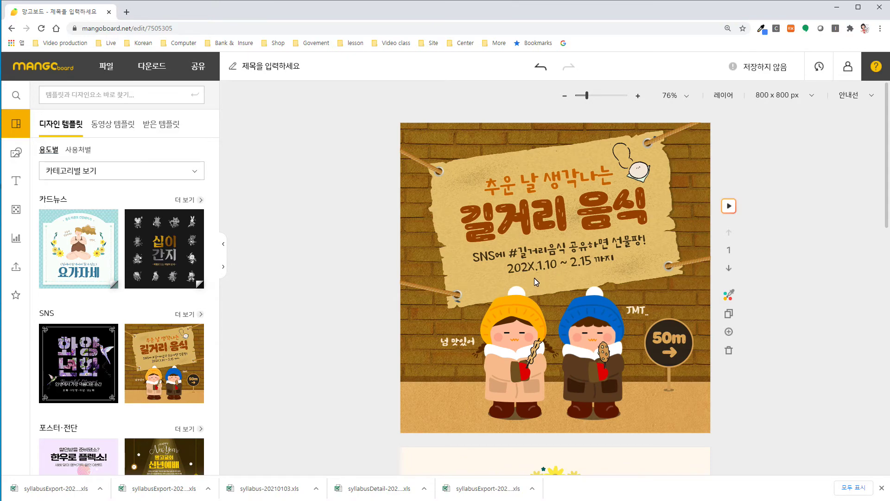
scroll(533, 277, down, 12)
scroll(538, 286, up, 5)
scroll(538, 286, up, 6)
scroll(497, 261, down, 4)
scroll(547, 291, up, 4)
Zoom the canvas out to 20% and back in to 80%.
click(565, 97)
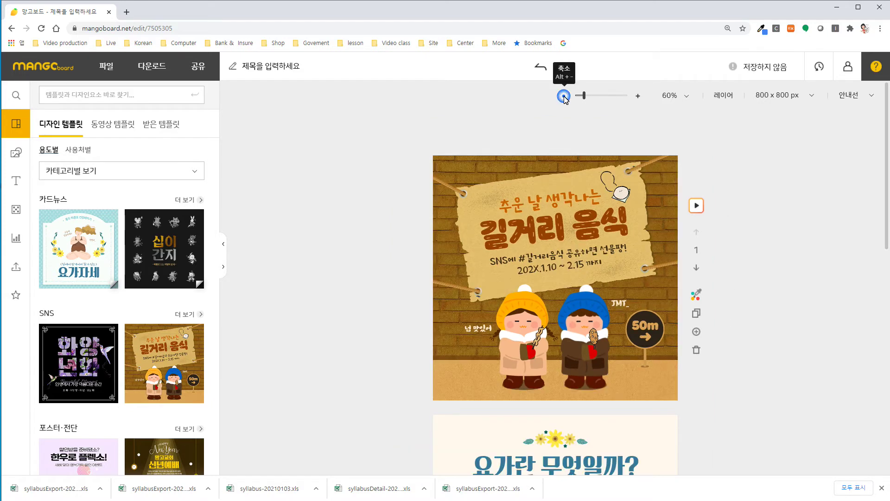
click(565, 97)
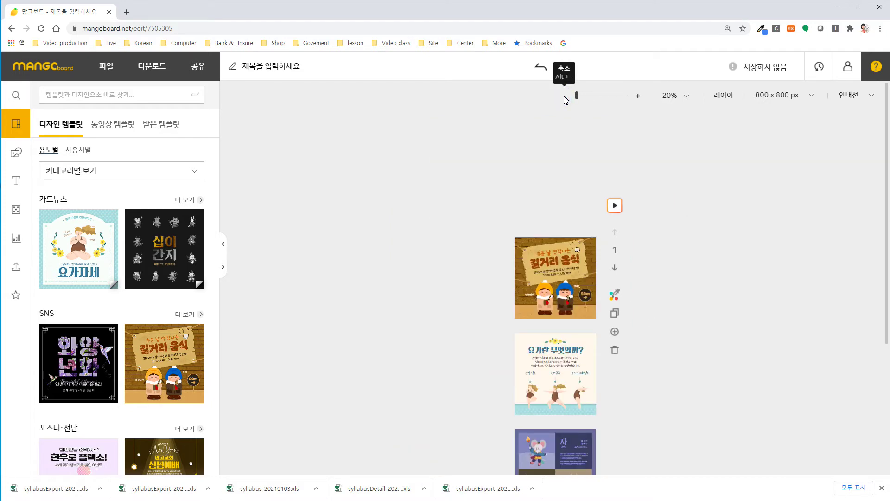
click(637, 96)
click(637, 96)
click(638, 96)
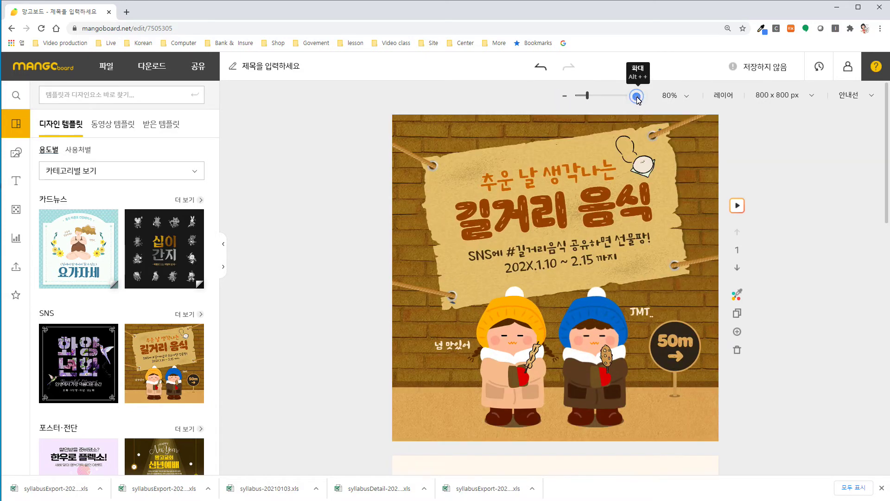
Try the zoom presets at fit to screen (화면 맞춤) and 200%, ending with the slides fitted to the screen.
click(687, 96)
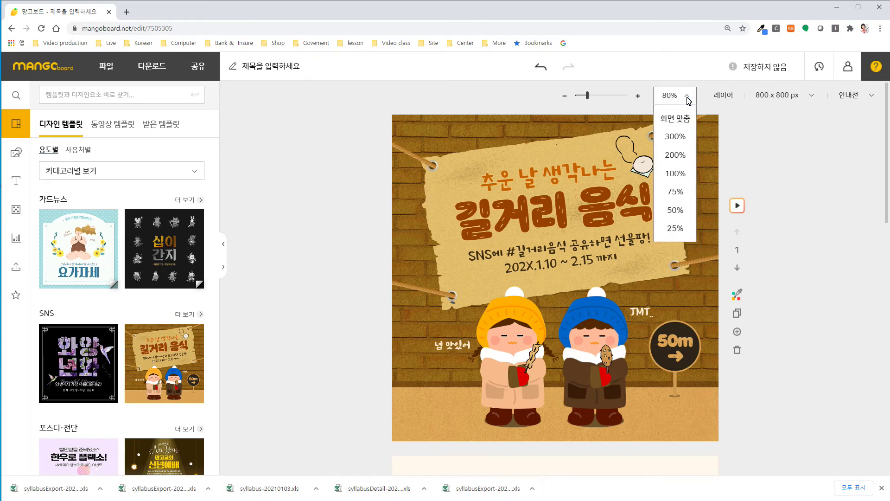
click(676, 120)
click(686, 96)
click(677, 156)
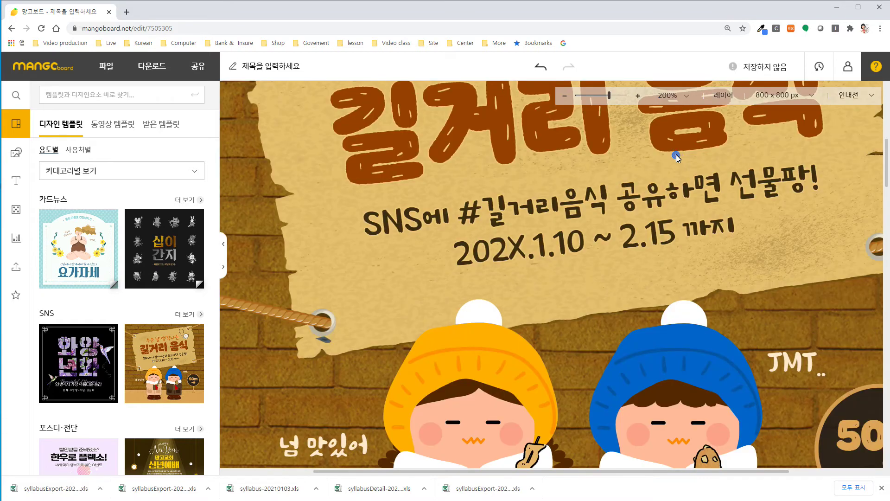
click(689, 100)
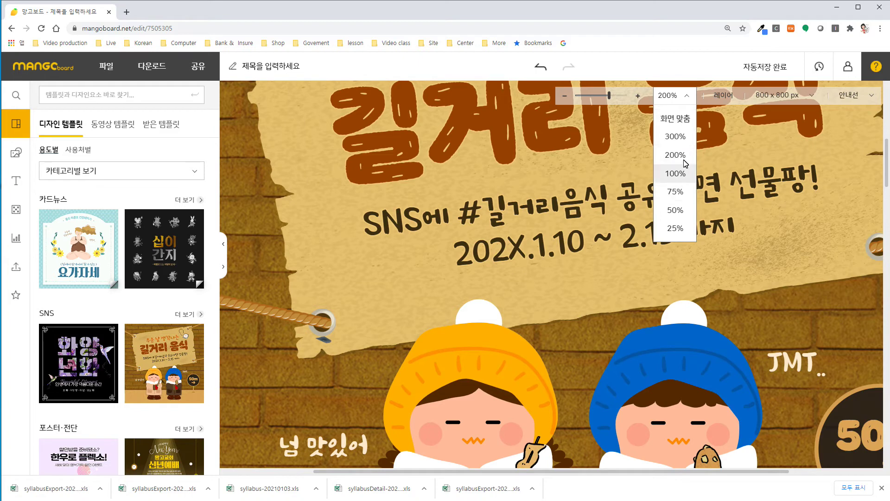
click(674, 119)
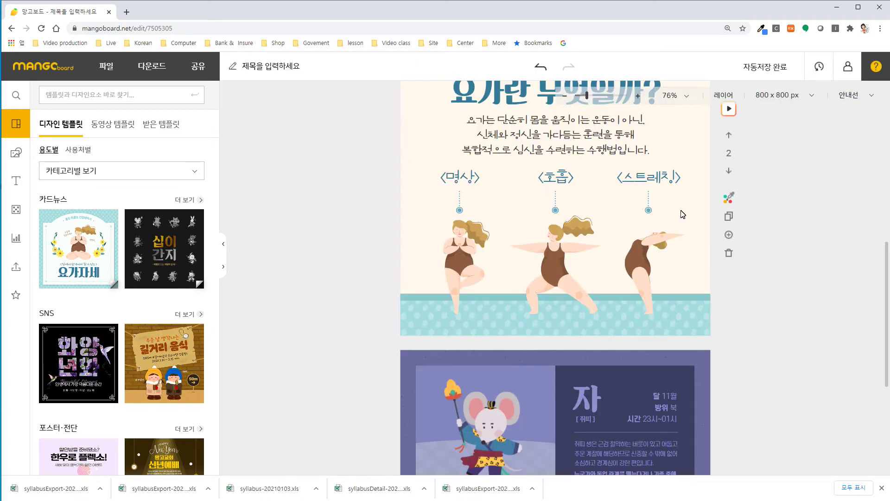
Show the layer list and select individual icon and shape layers on the second and third slides.
click(726, 96)
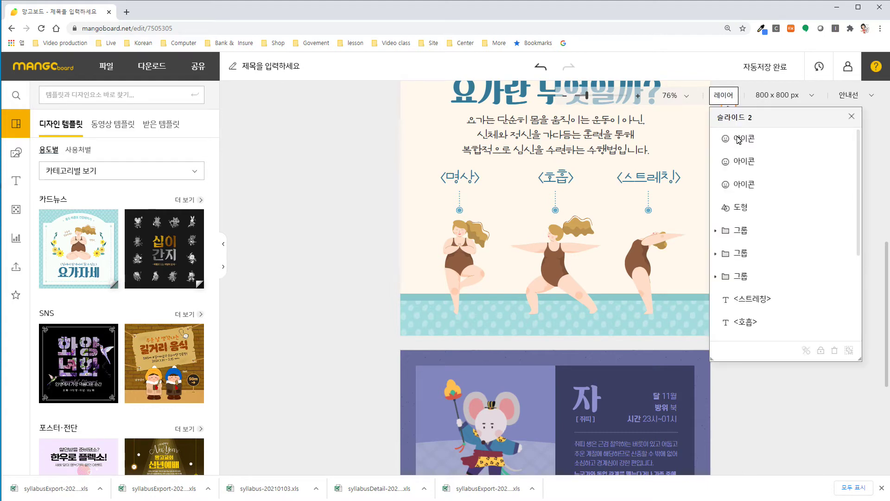
click(742, 185)
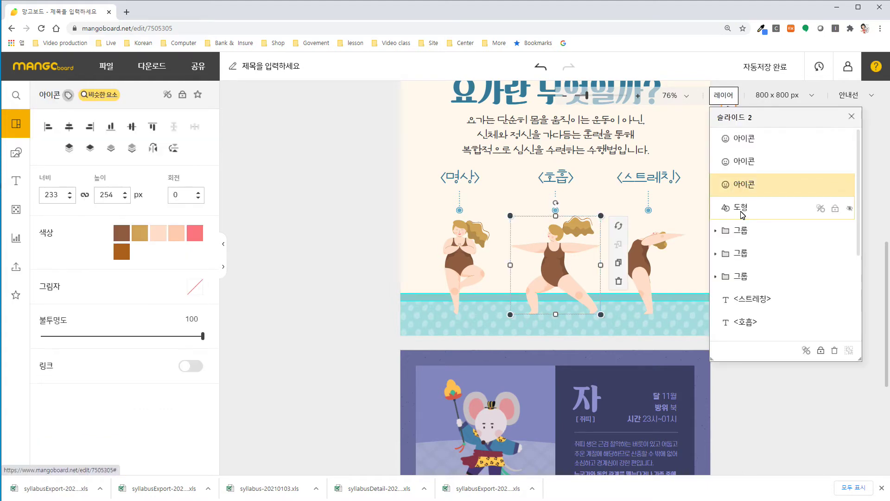
click(740, 207)
scroll(466, 280, down, 4)
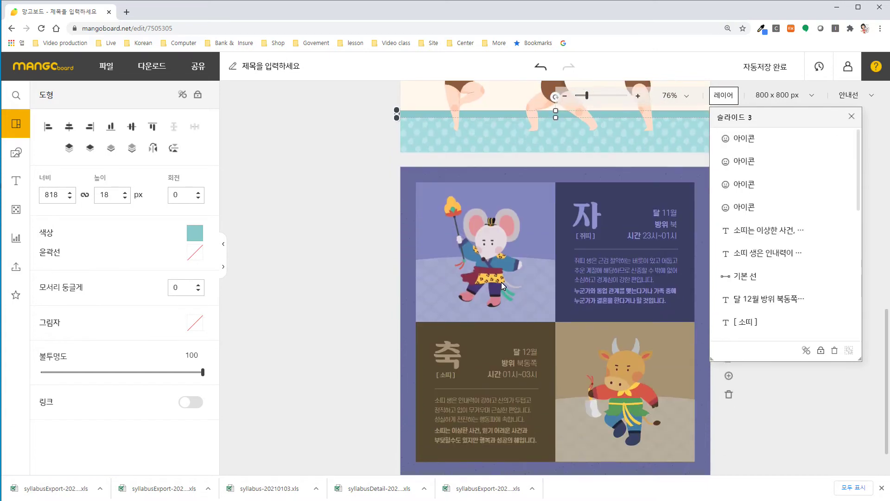
click(538, 284)
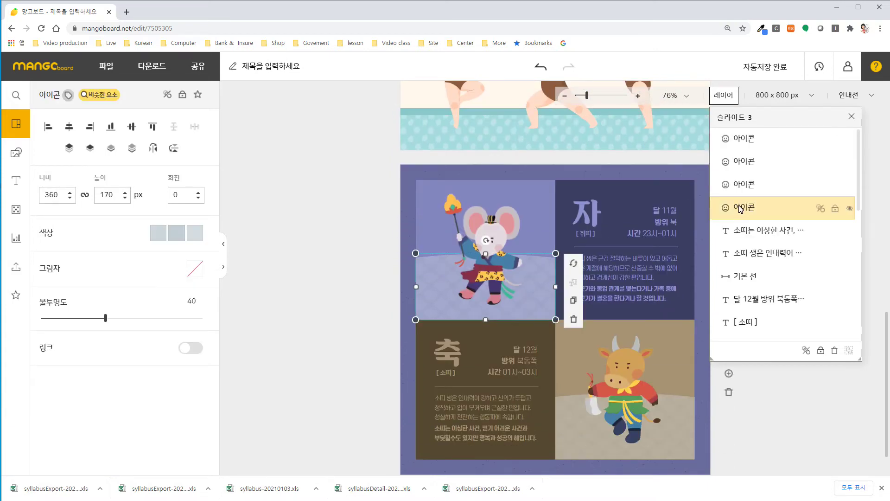
Rename the ox illustration's layer on the third slide to "소".
click(744, 181)
click(746, 163)
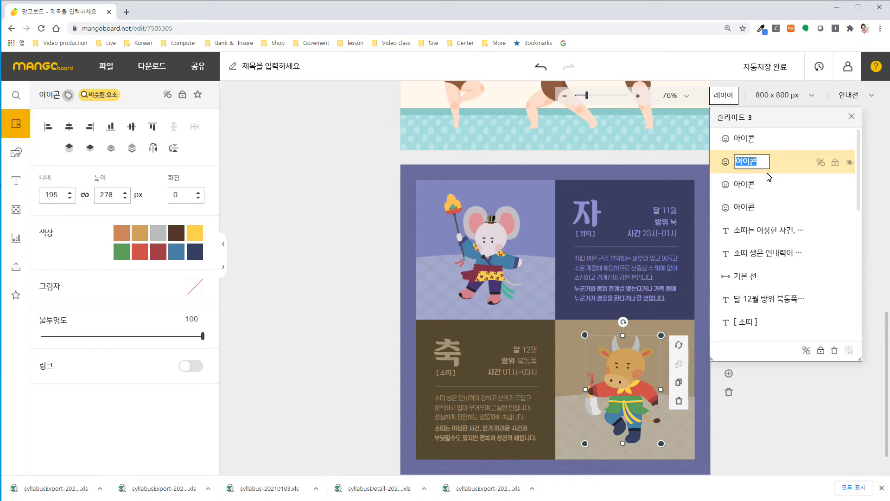
text(쇠)
key(BackSpace)
key(Return)
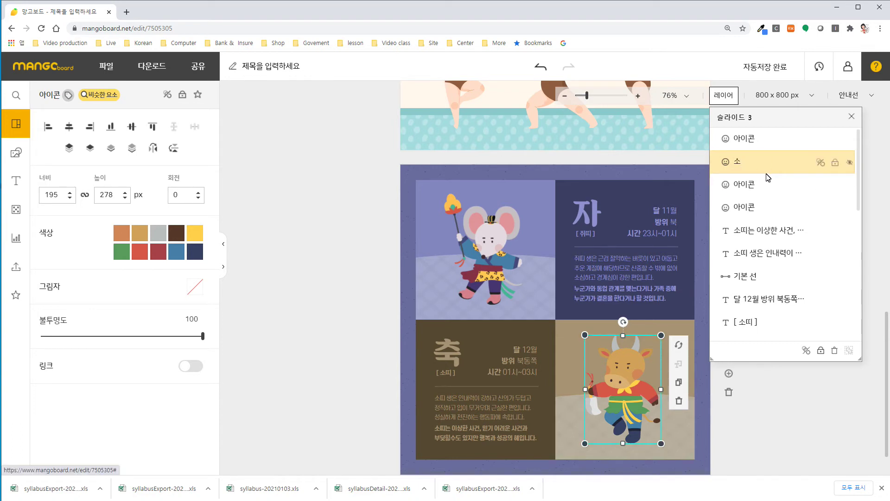
Identify the remaining 아이콘 layers by selecting them and rename the mouse illustration's layer to "쥐".
click(744, 188)
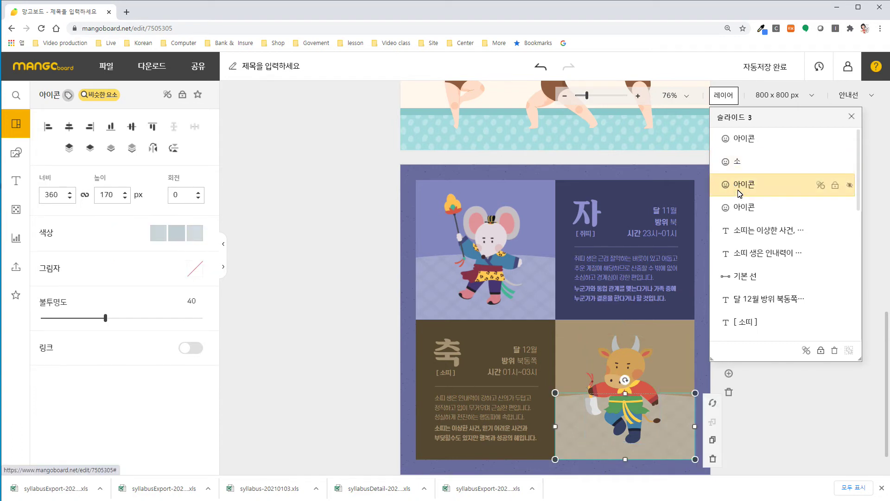
click(738, 163)
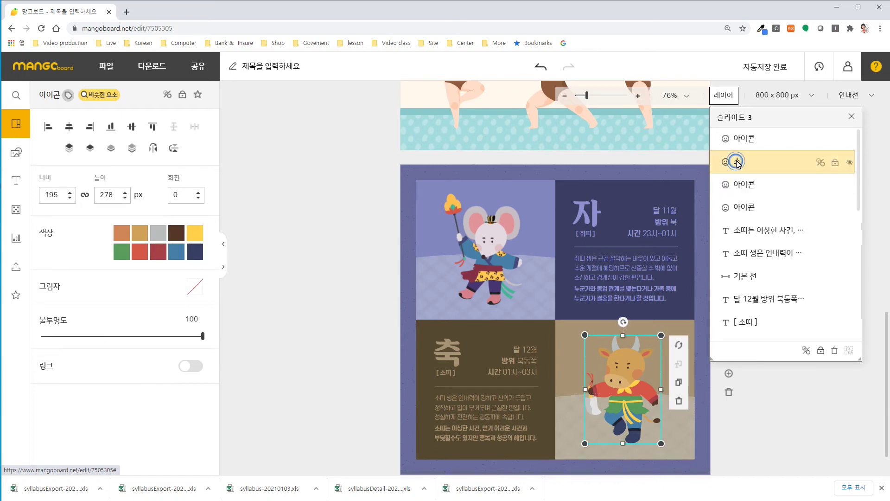
click(744, 188)
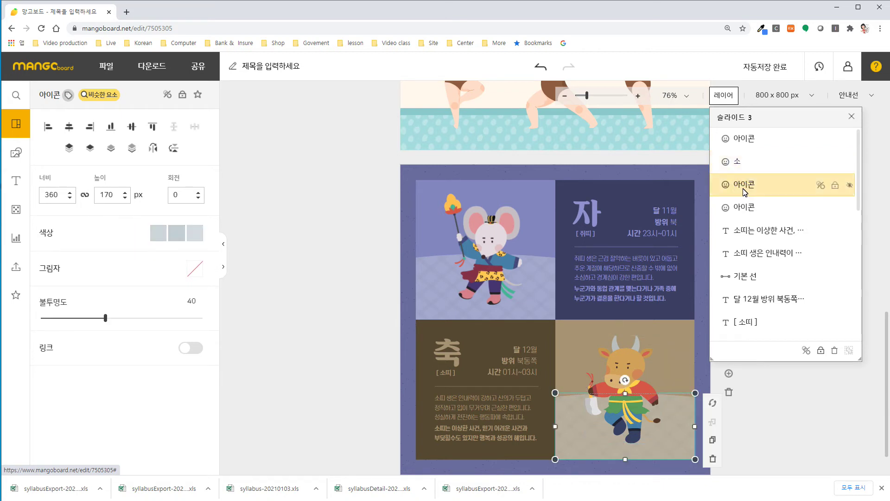
click(747, 213)
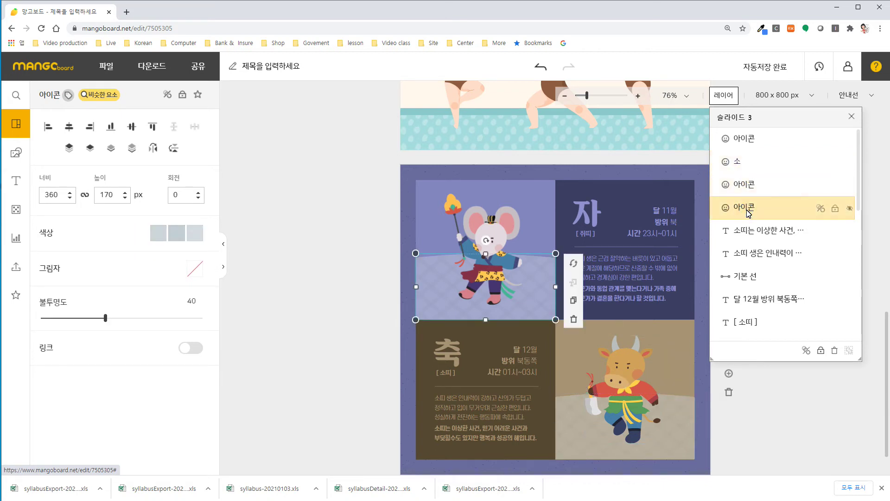
click(748, 142)
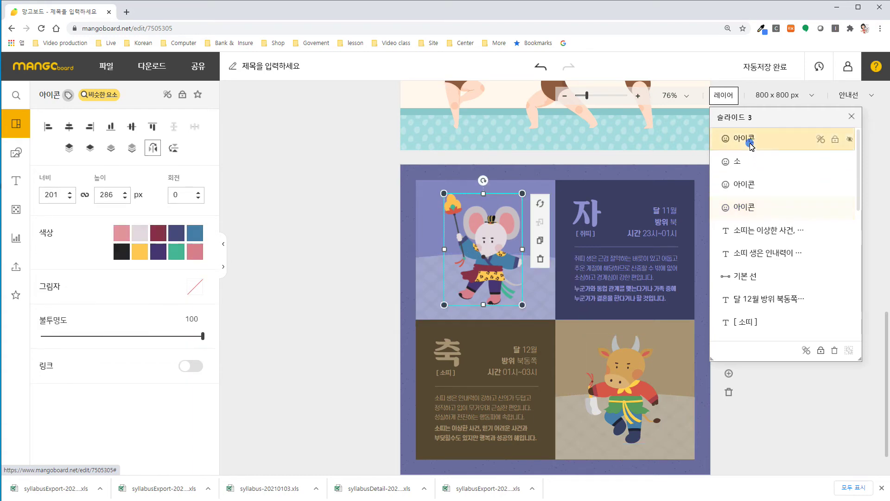
double_click(746, 139)
text(쥐)
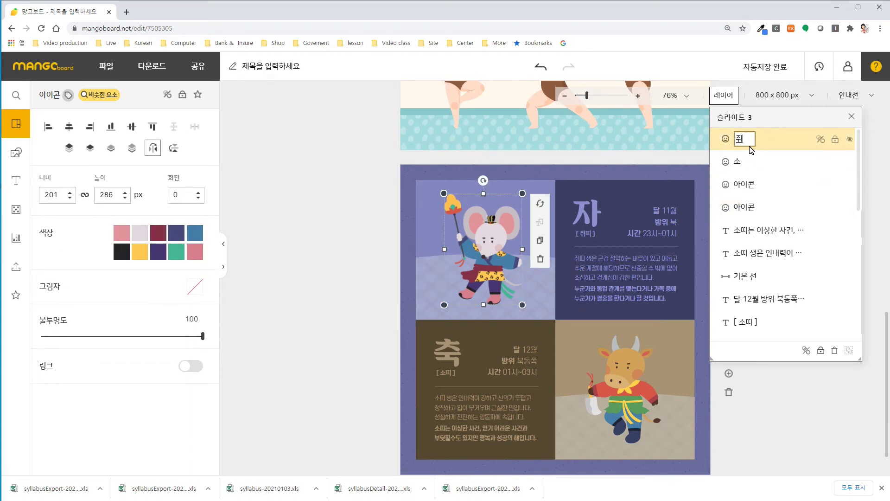
key(Return)
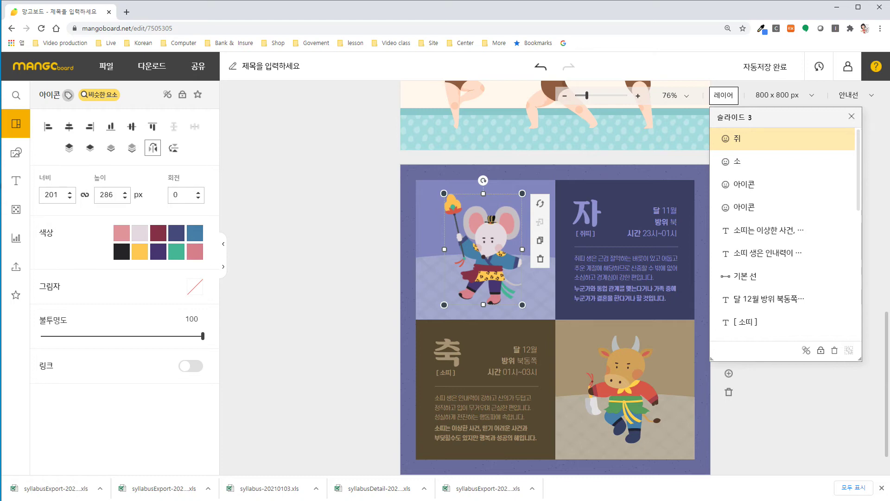
Hide and show the two floor 아이콘 layers in turn, and lock and unlock the one behind the mouse.
click(849, 186)
click(849, 186)
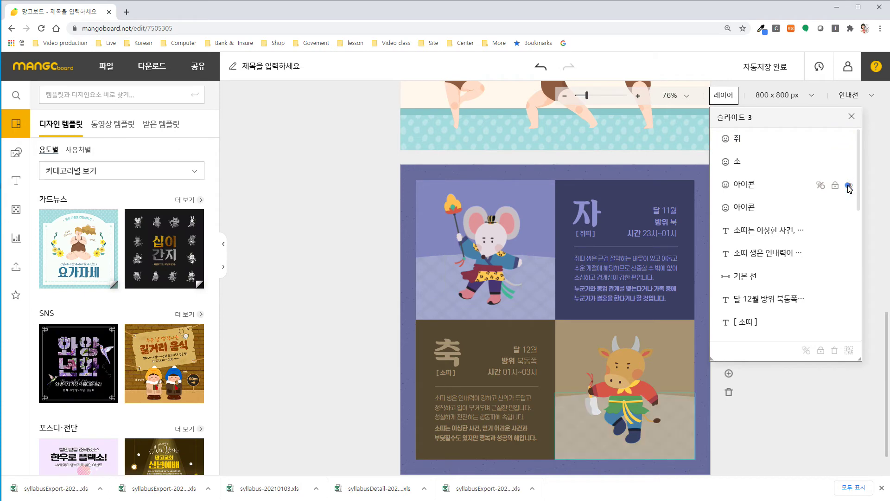
click(850, 209)
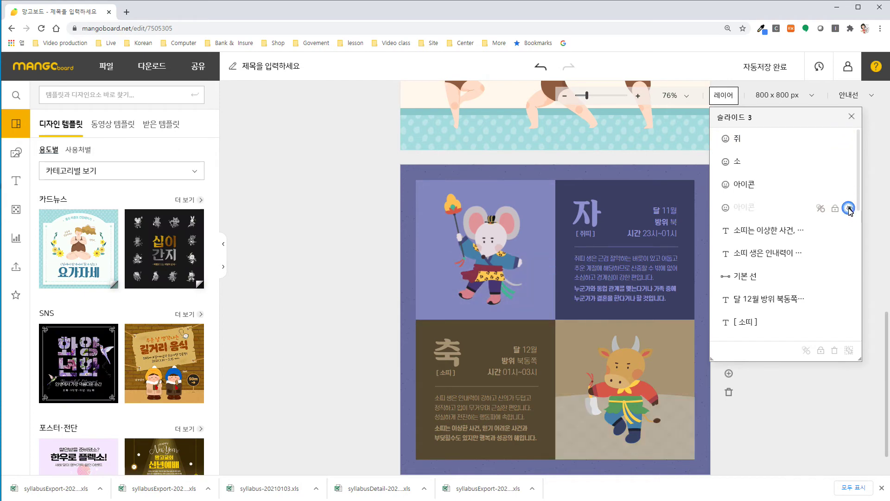
click(849, 209)
click(850, 209)
click(850, 209)
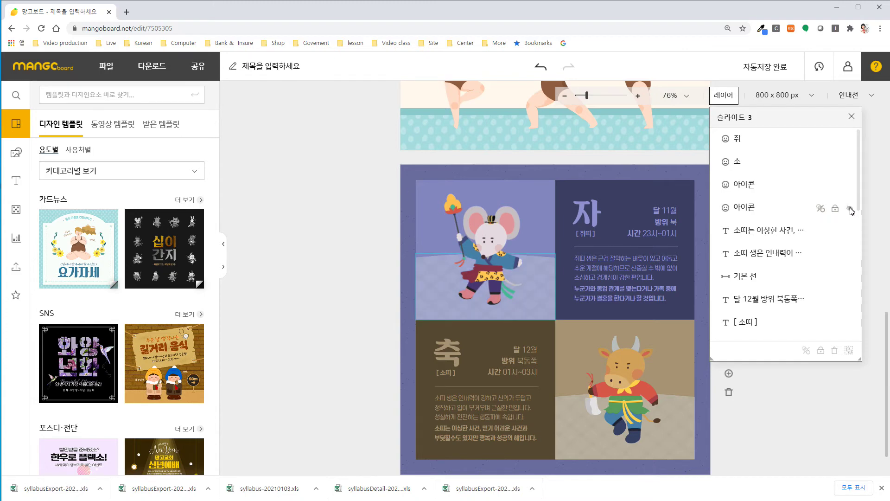
click(835, 208)
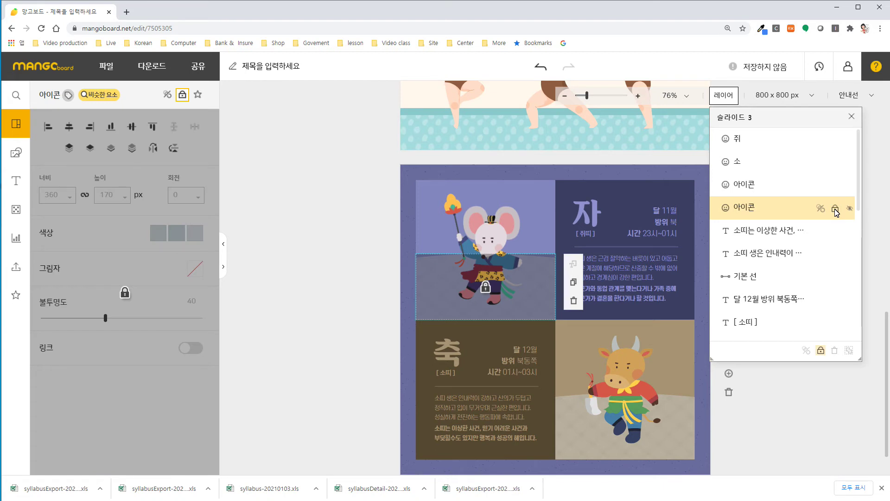
click(835, 210)
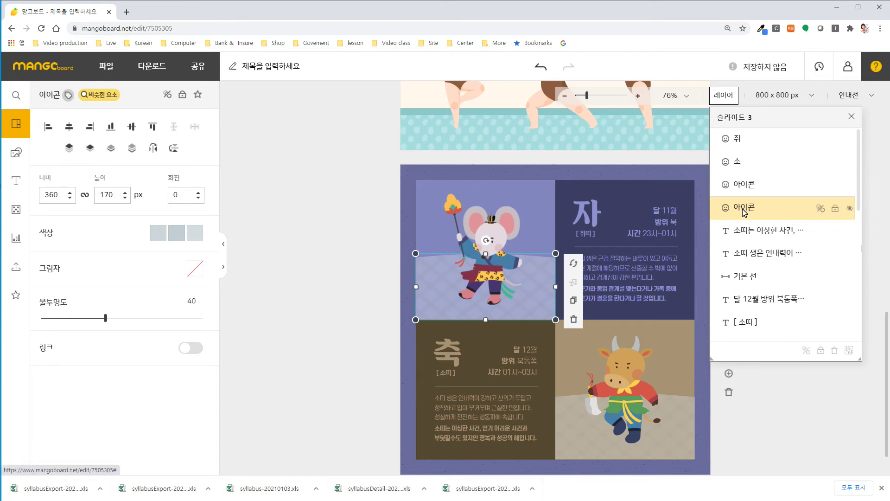
Reorder the layers: raise the mouse's floor icon one level, try the ox's floor icon above 소, and return it below the mouse's floor.
drag(746, 204, 745, 186)
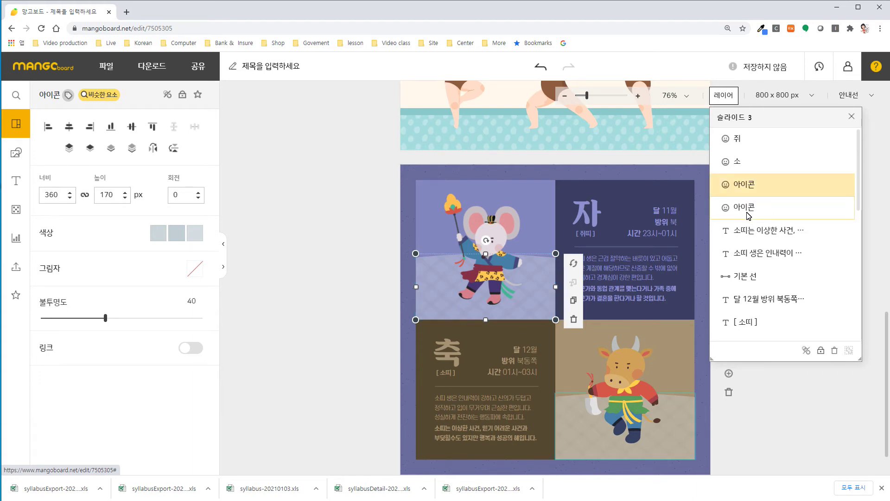
drag(748, 211, 748, 162)
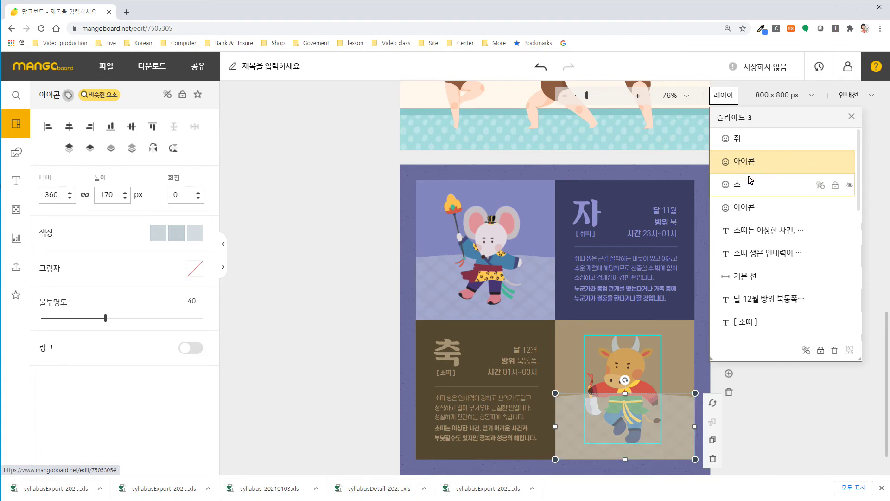
drag(748, 155, 753, 218)
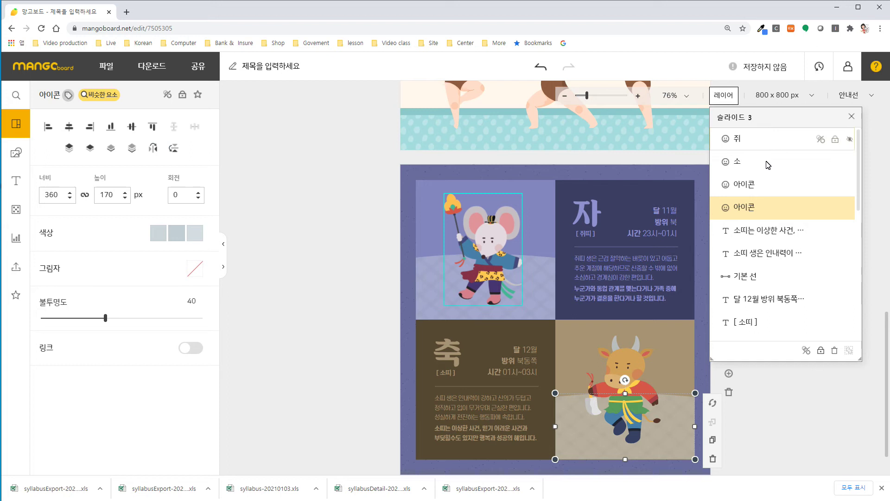
Select both floor 아이콘 layers together to view the grouping option, and clear the selection.
click(756, 185)
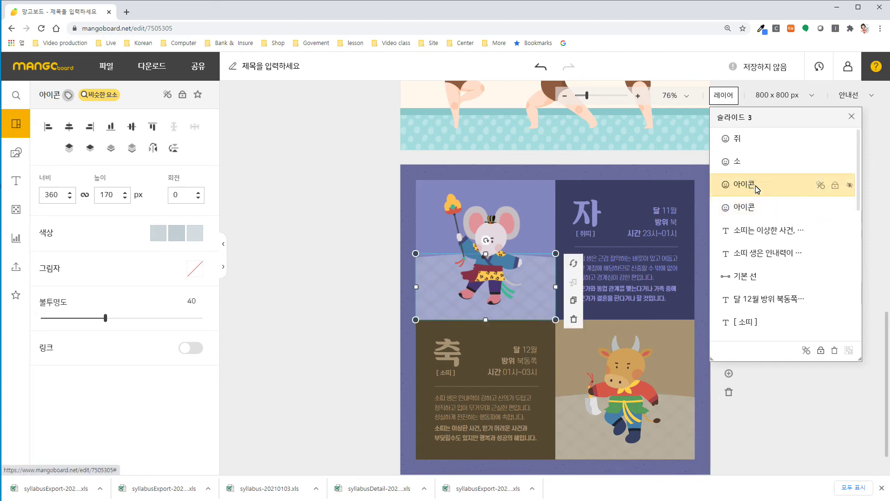
shift+click(760, 211)
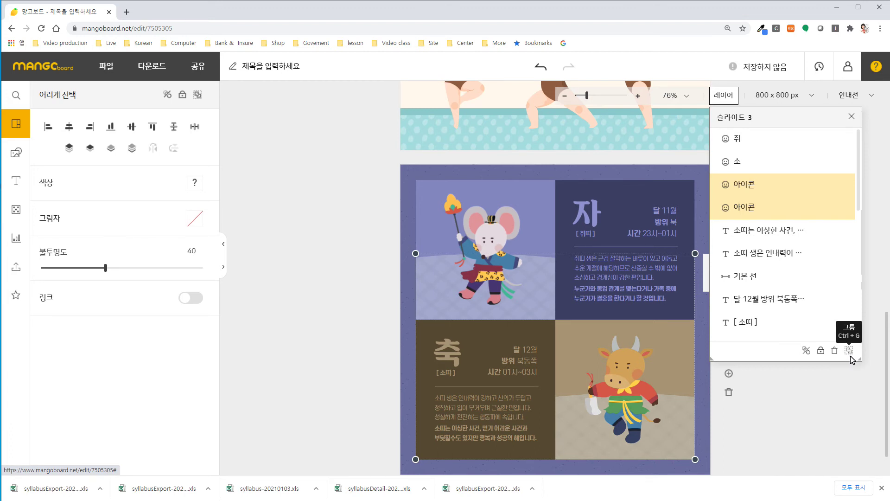
click(771, 214)
click(796, 398)
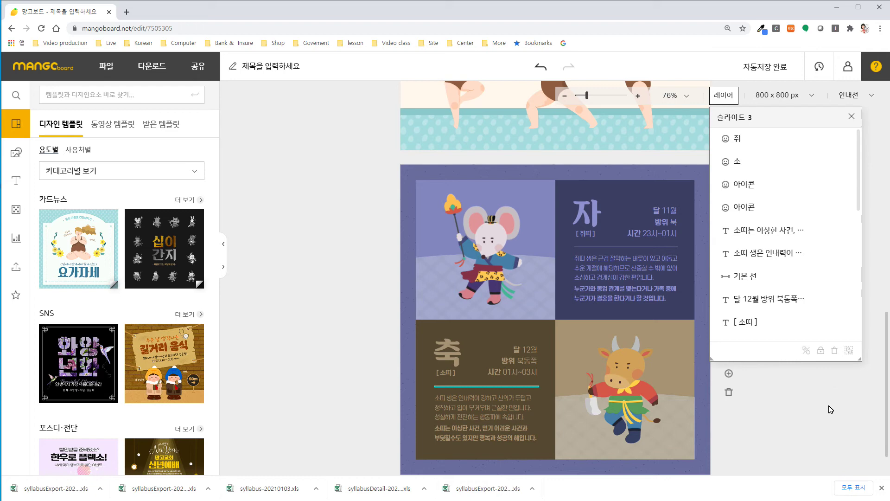
Close the layer list, try the 카드뉴스 가로 page size of 1200 x 800 px without AutoFit, and undo the resize.
click(811, 96)
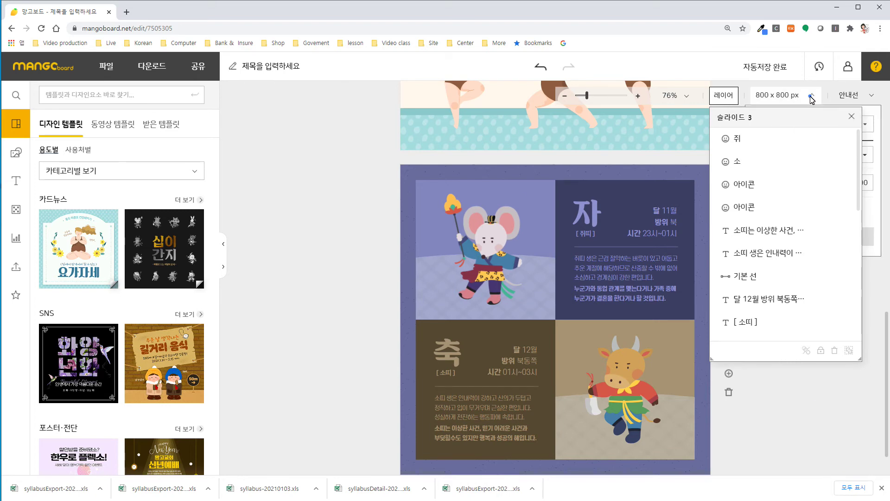
click(853, 118)
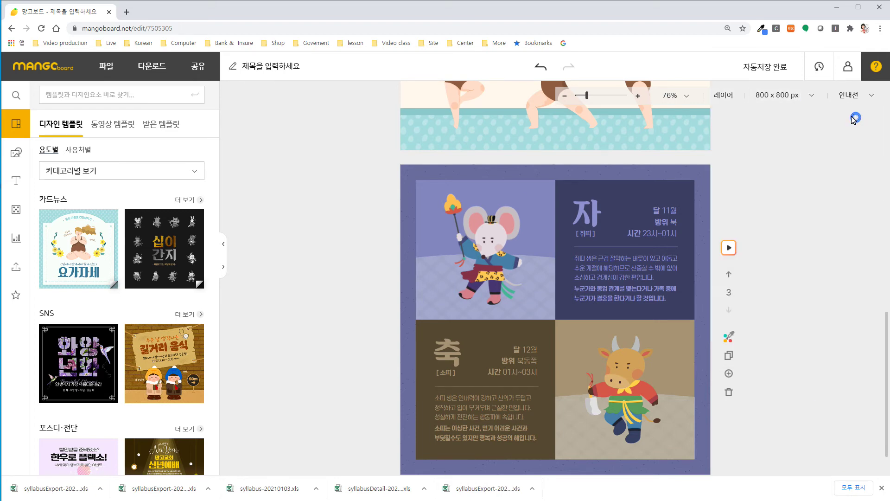
click(812, 97)
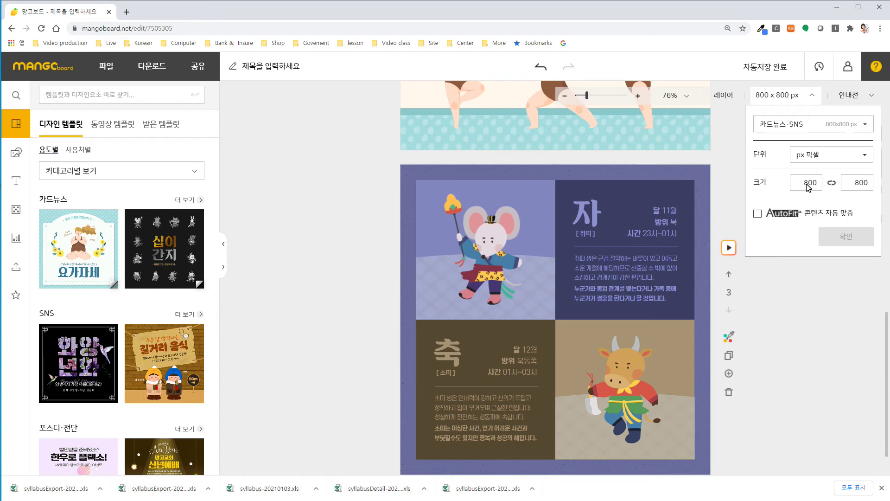
click(828, 124)
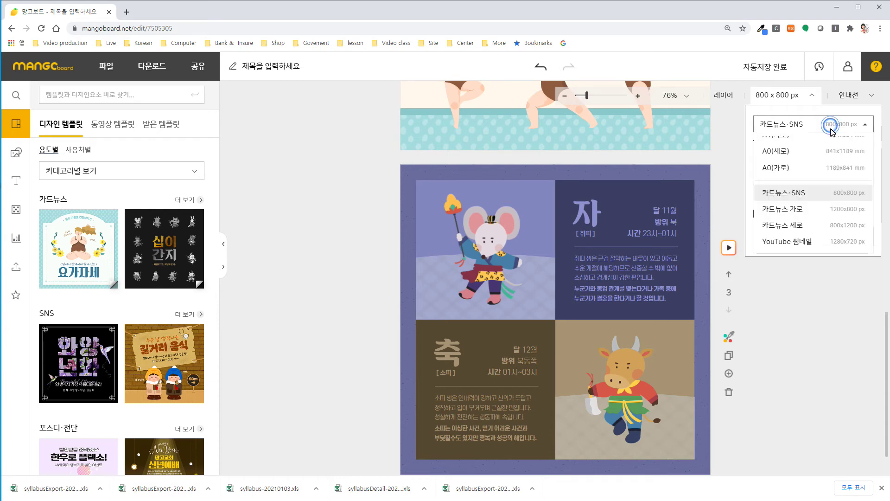
click(793, 215)
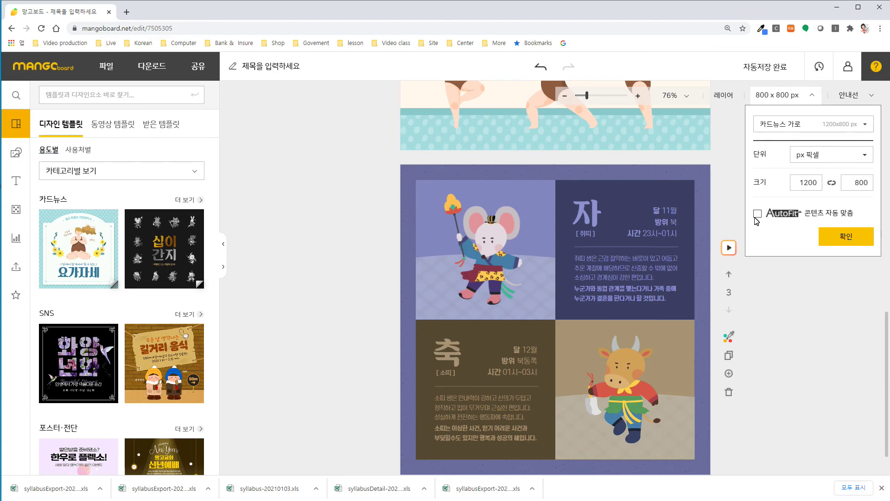
click(844, 241)
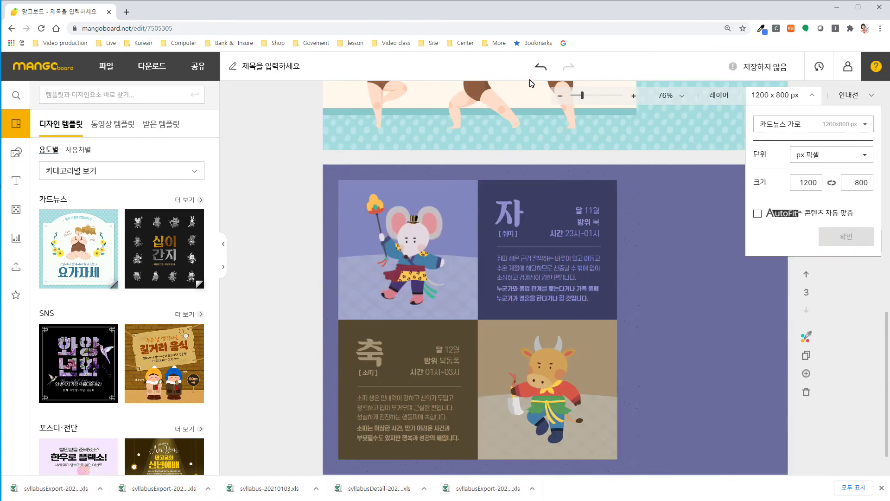
click(541, 66)
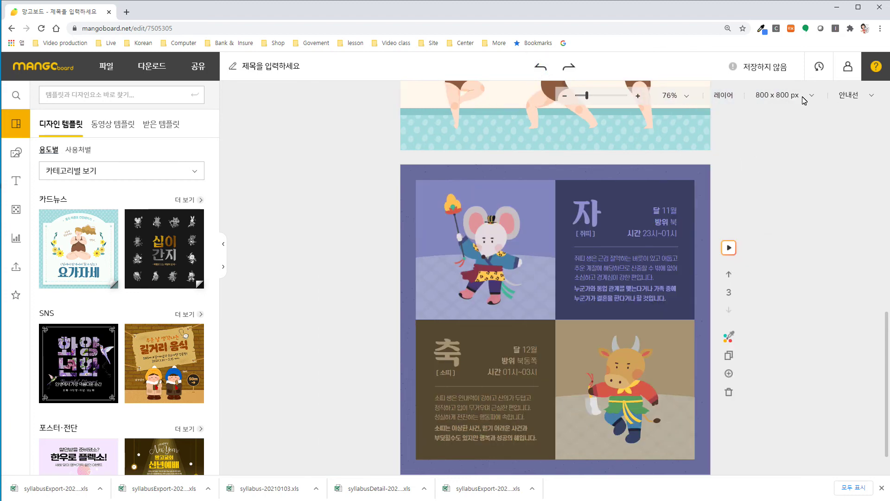
Try the A4(세로) page size of 210 x 297 mm with AutoFit enabled, and undo the resize.
click(788, 96)
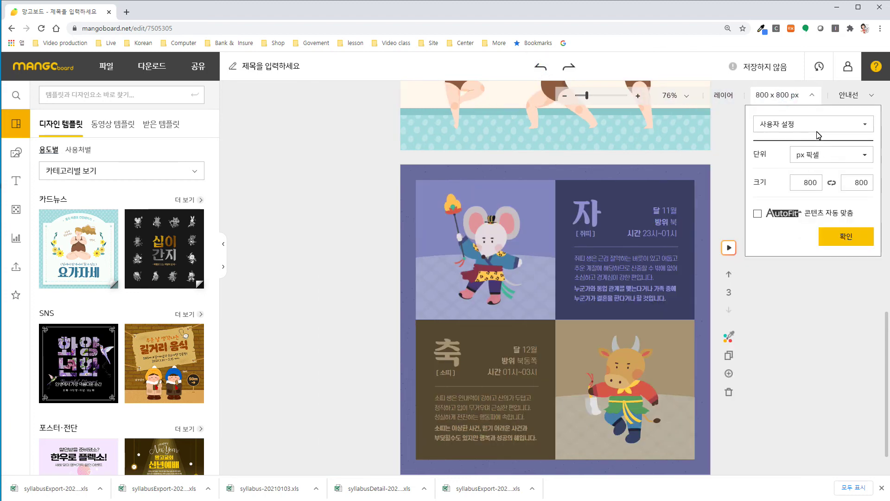
click(817, 129)
click(802, 145)
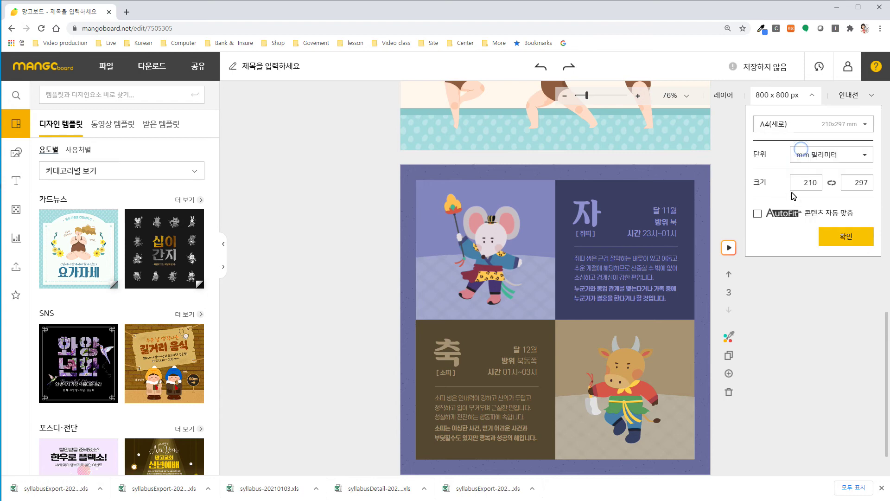
click(758, 214)
click(840, 242)
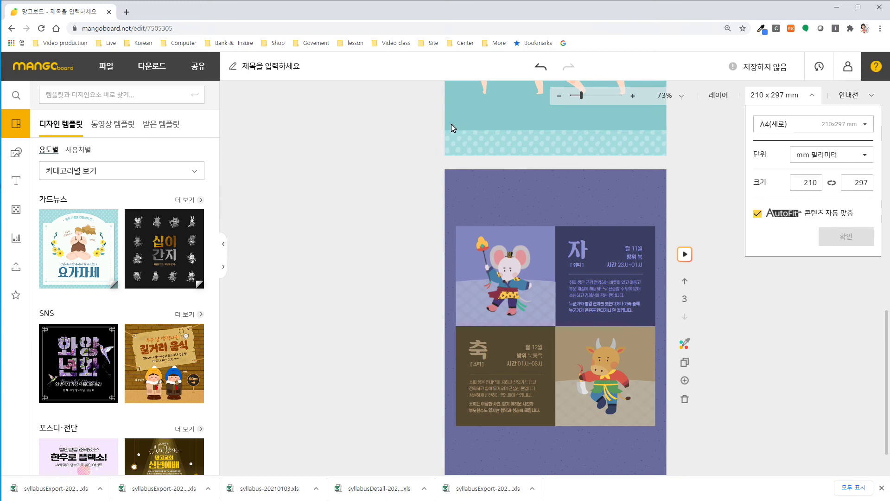
click(540, 69)
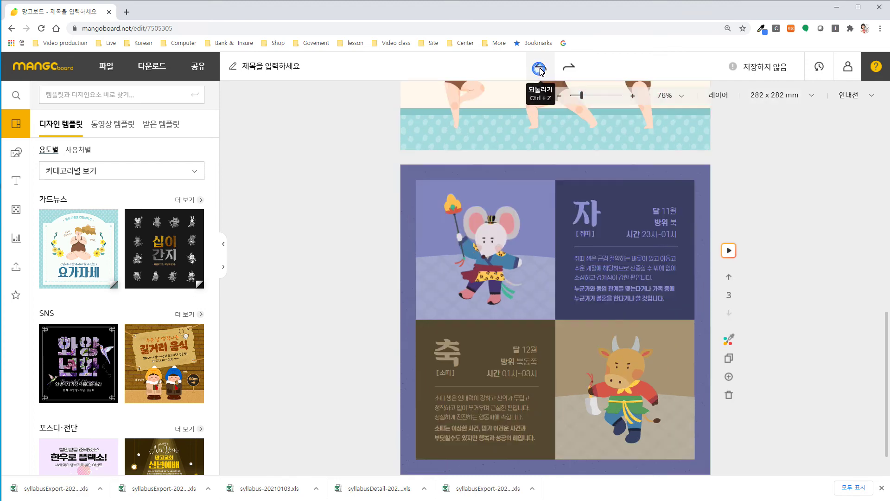
Add a vertical and a horizontal guide, plus a second vertical guide placed about midway across the slide's right half.
click(857, 96)
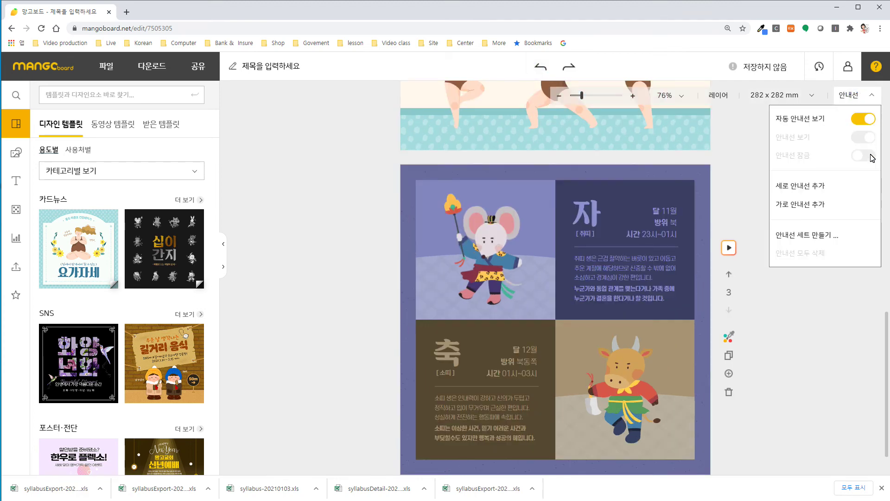
click(810, 188)
click(809, 204)
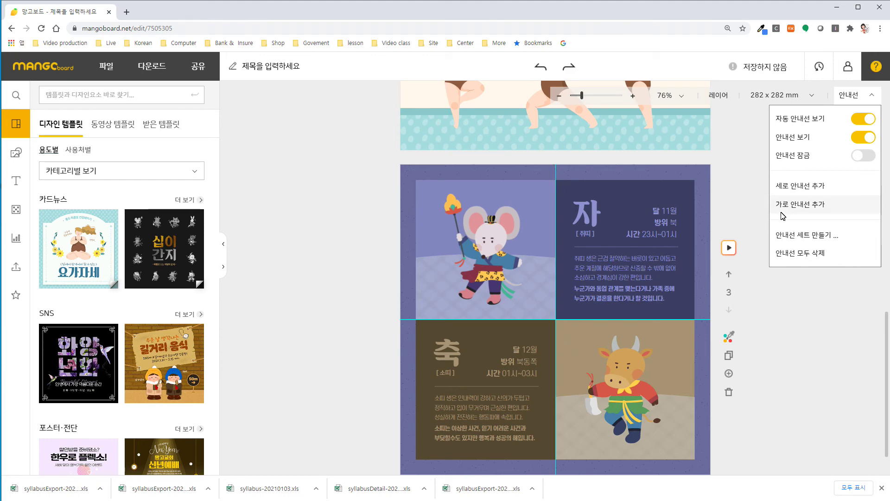
click(799, 187)
drag(557, 240, 633, 244)
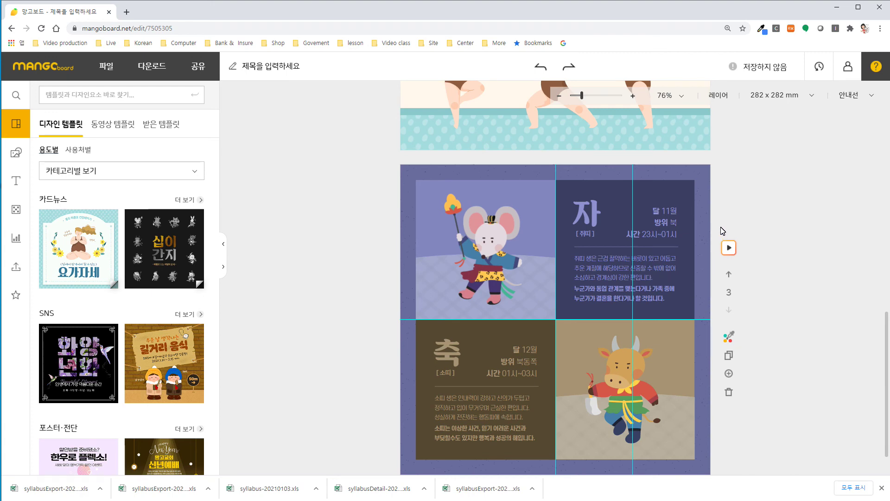
Turn off the display of the guides on the slides while keeping automatic guides enabled, and save the design.
click(856, 97)
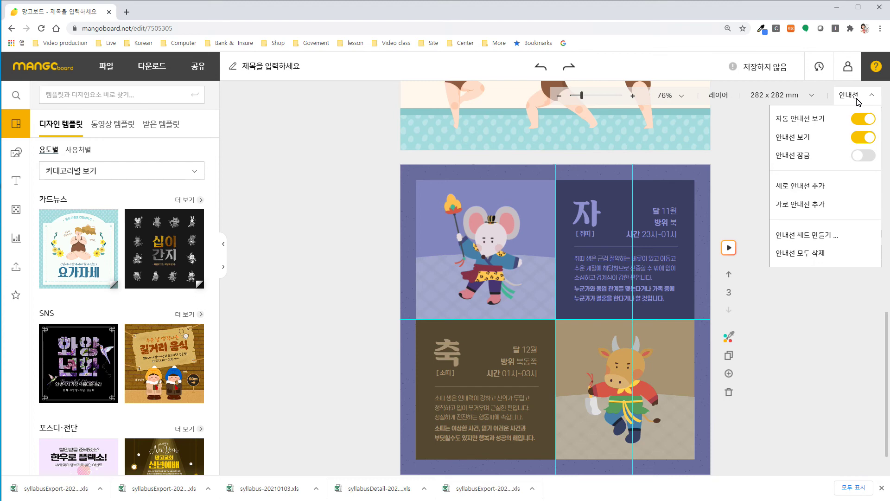
click(864, 139)
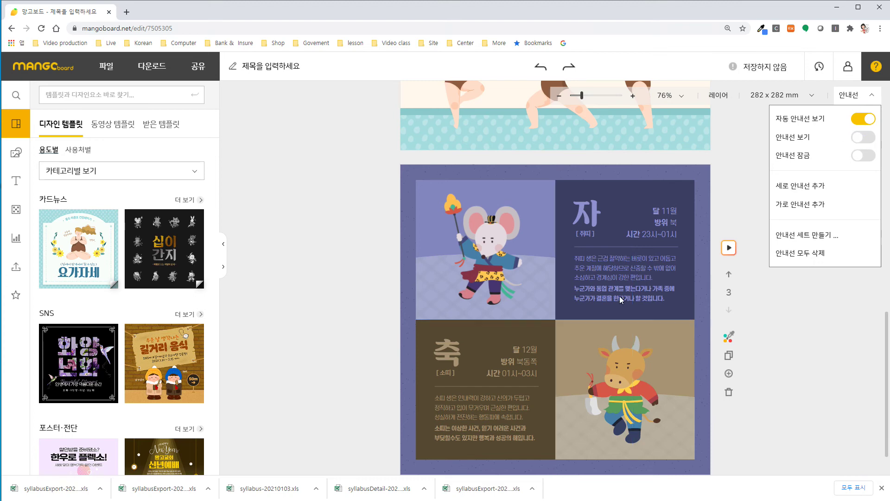
click(811, 327)
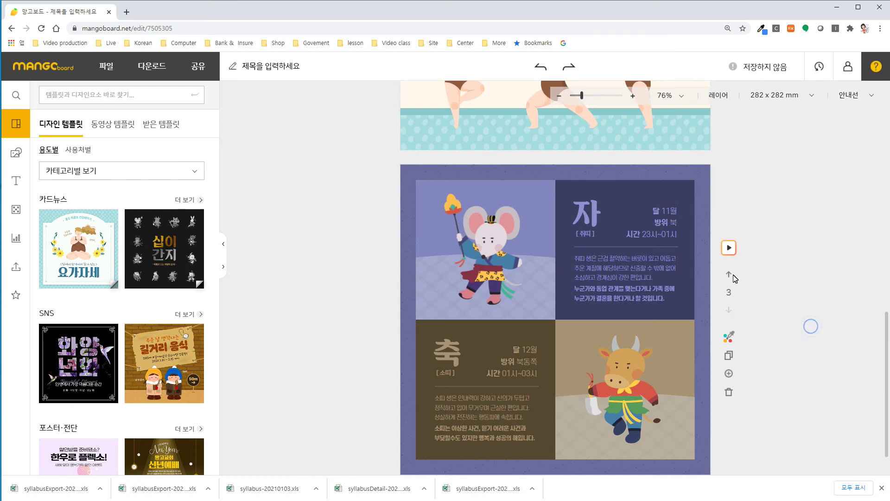
scroll(658, 254, up, 6)
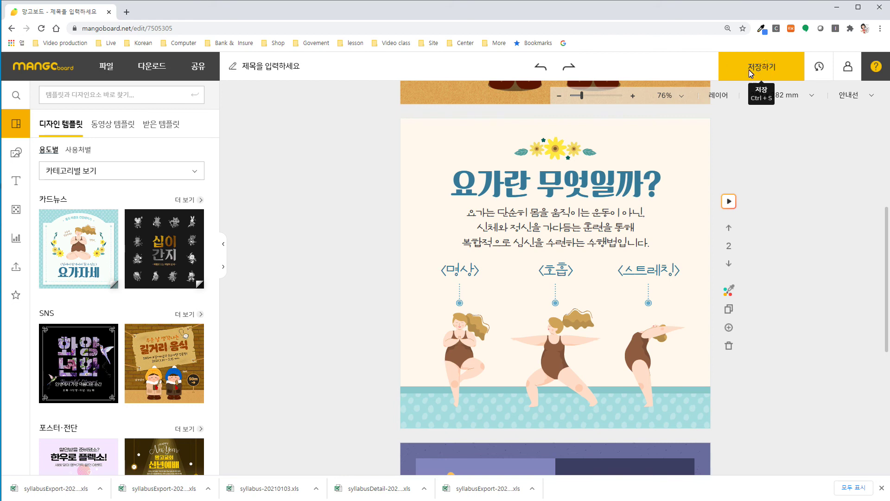
click(754, 76)
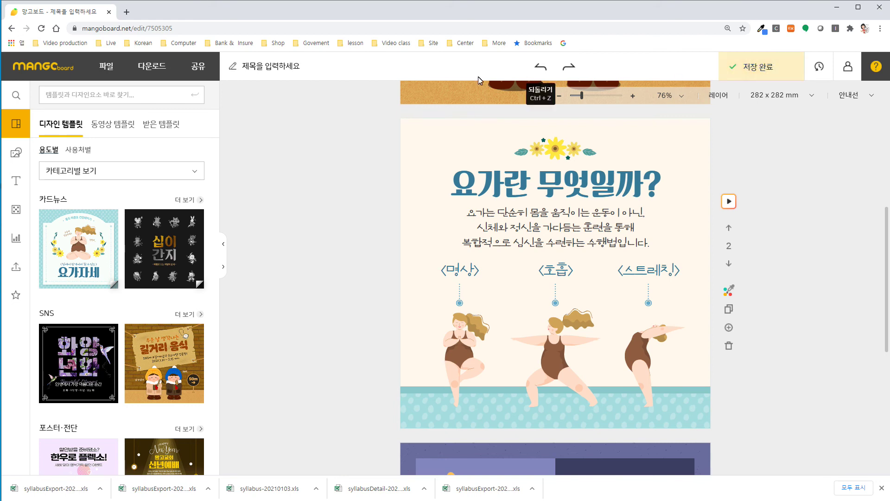
Replace the placeholder design title with 작업 and save the design again.
click(263, 69)
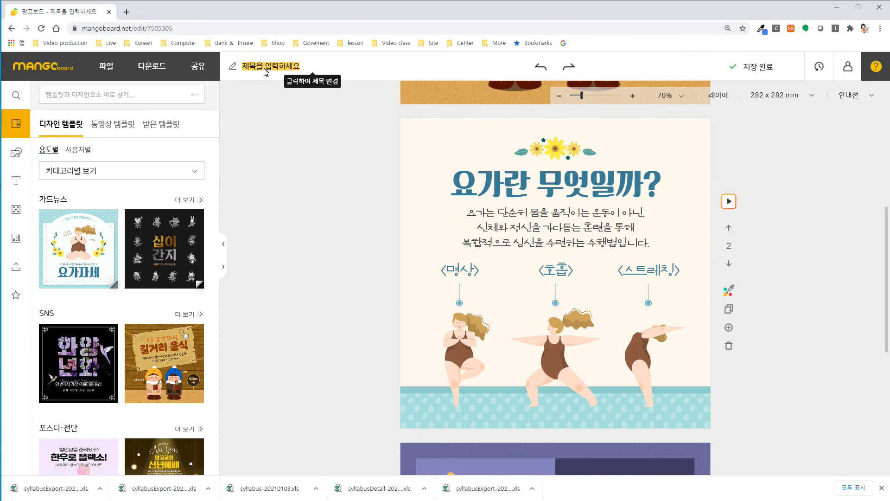
key(BackSpace)
text(작업)
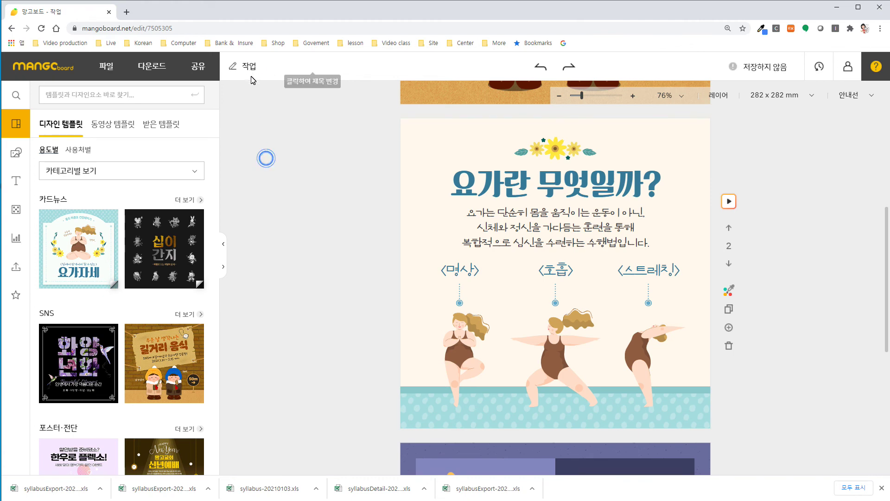
click(755, 68)
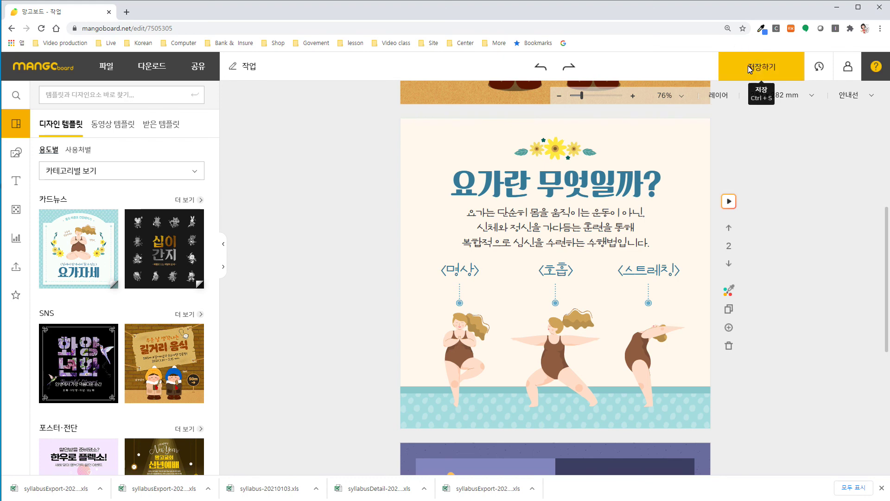
View the design's save history (작업 내역), close it, and return to the first slide.
click(818, 69)
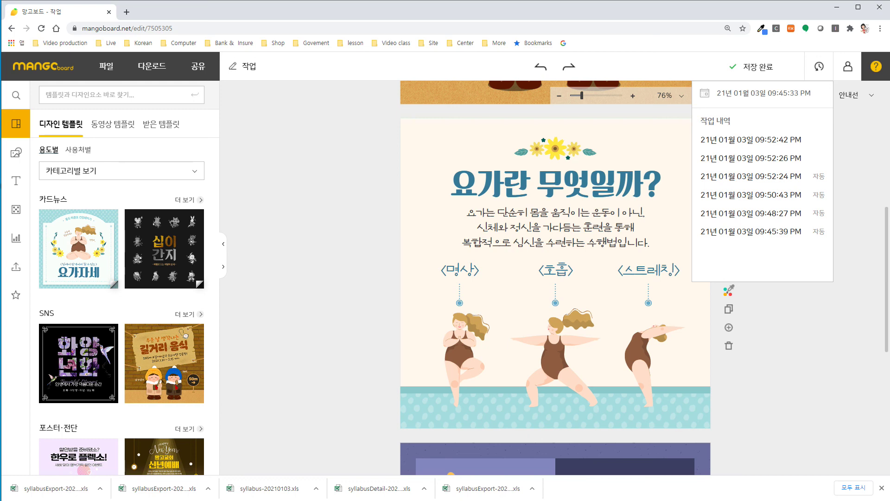
click(802, 361)
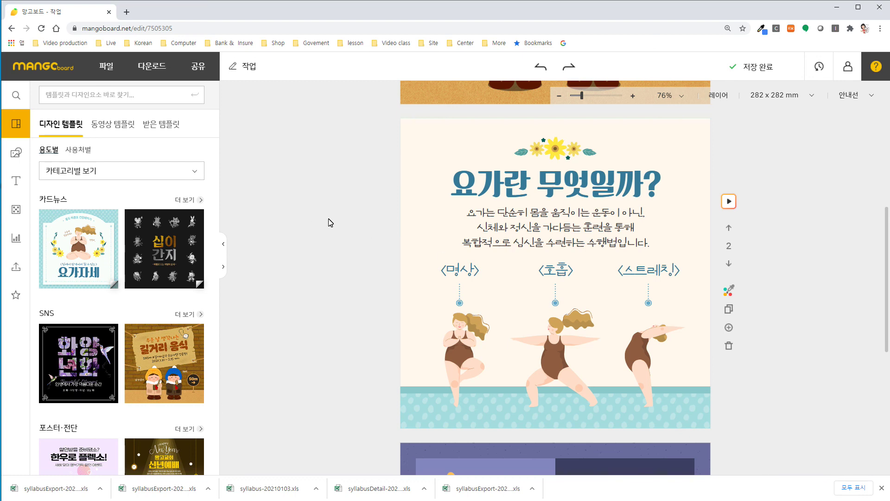
scroll(324, 227, up, 6)
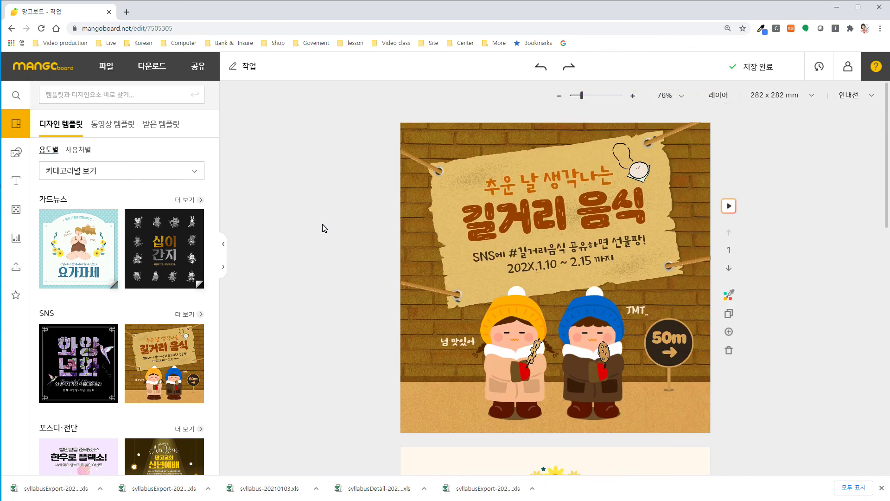